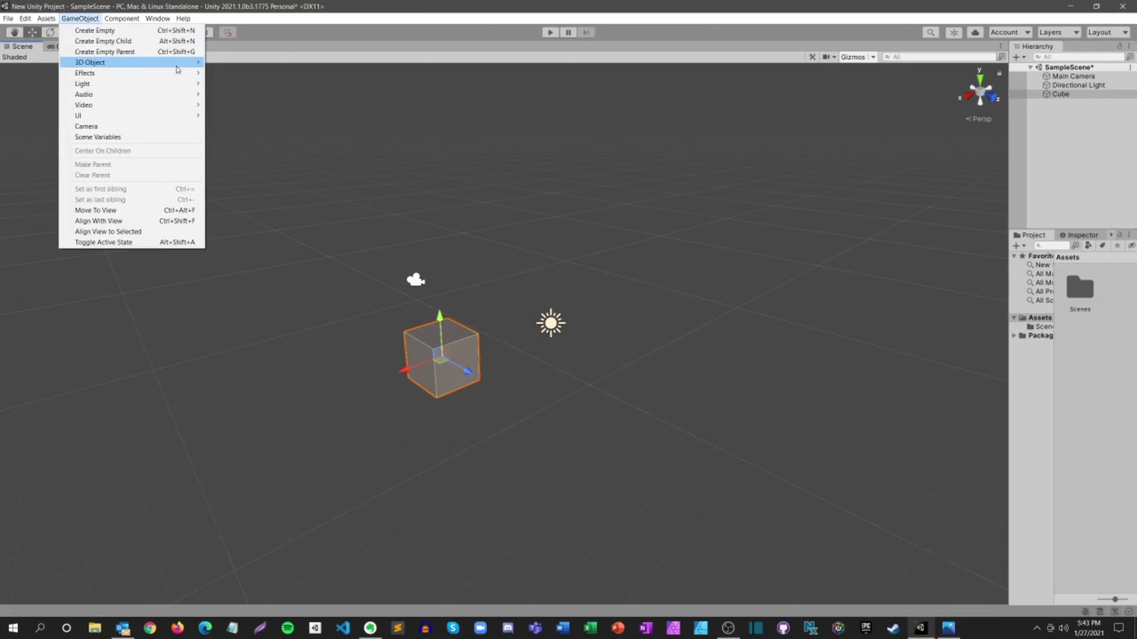
Step: Add a second cube to the scene and move it along the X axis, well behind the first cube
mouse_move(103, 62)
click(224, 63)
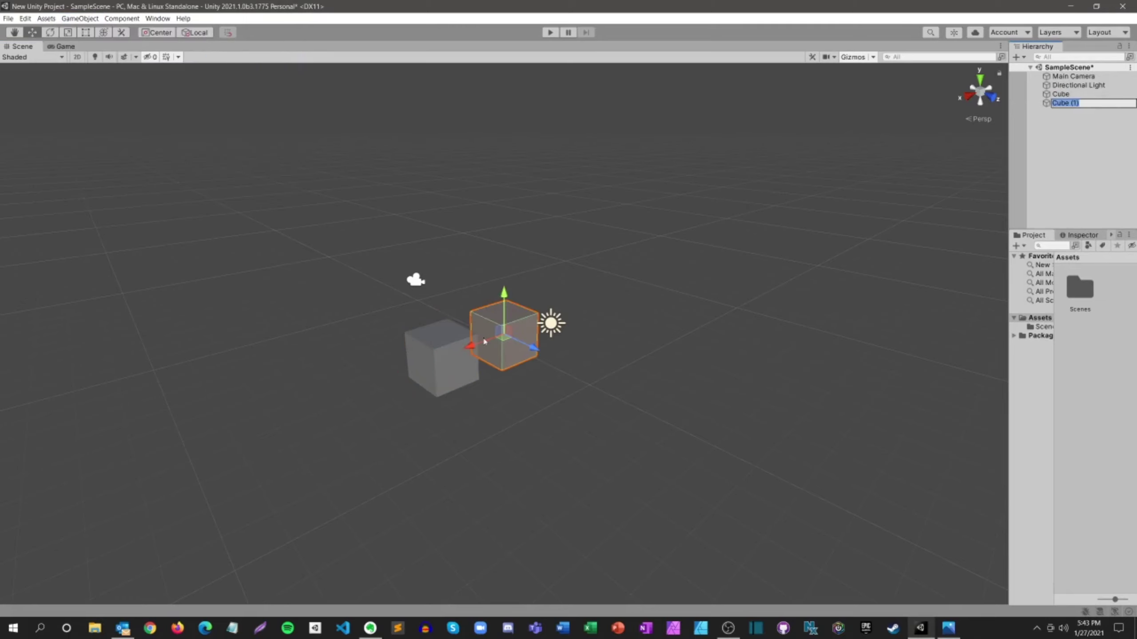
drag(478, 352, 537, 317)
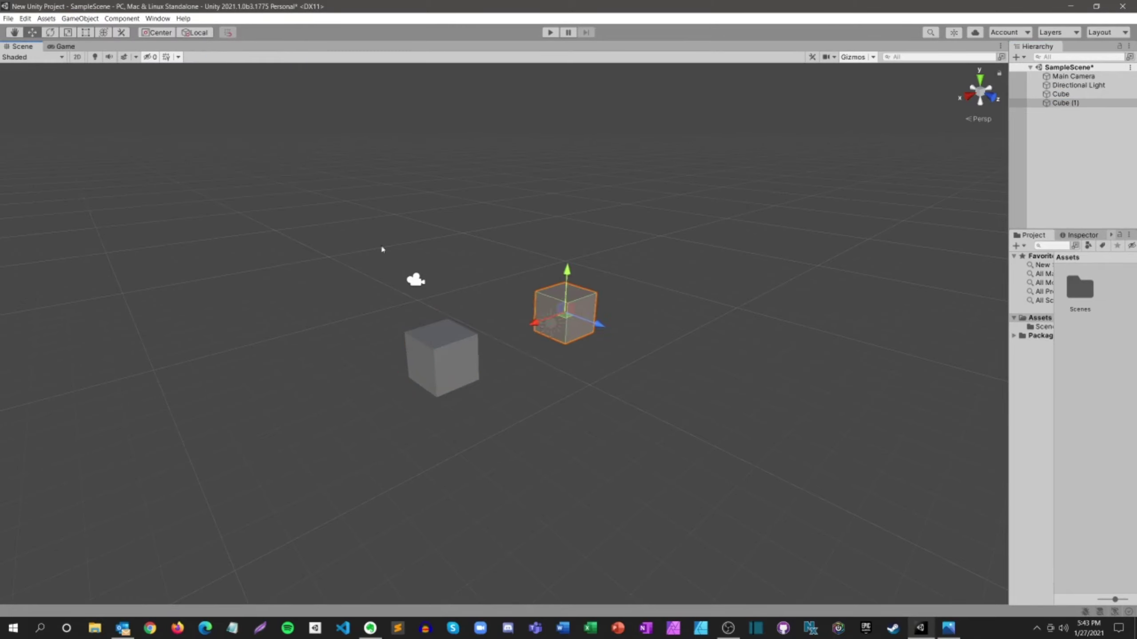
Step: Add a third cube and move it along the positive Z axis, level with the first cube
click(92, 19)
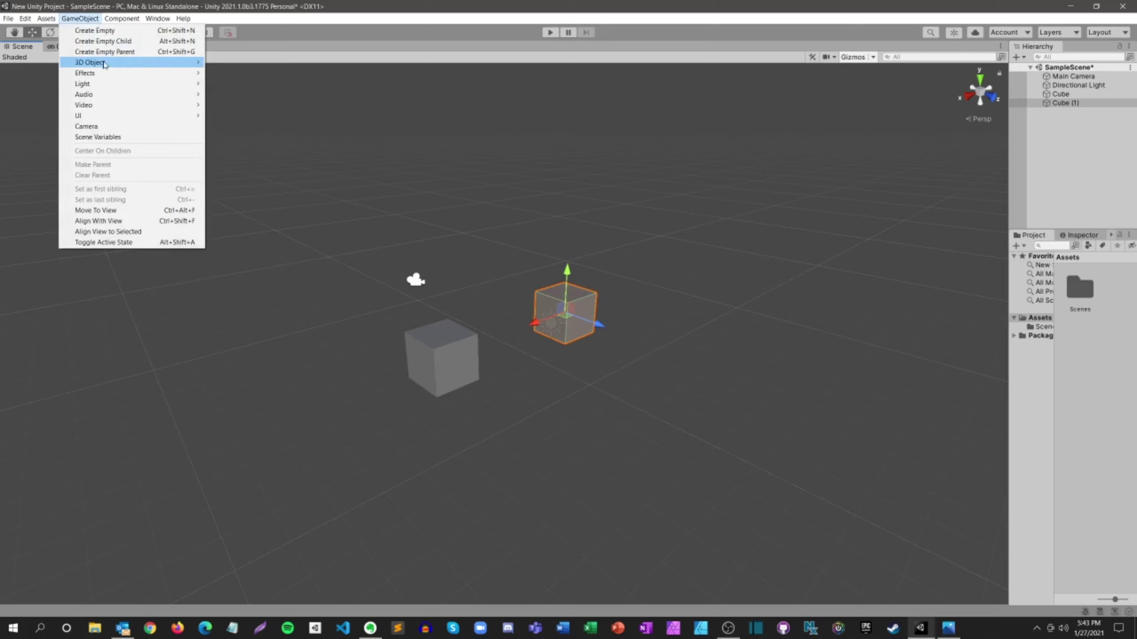
mouse_move(106, 62)
click(215, 67)
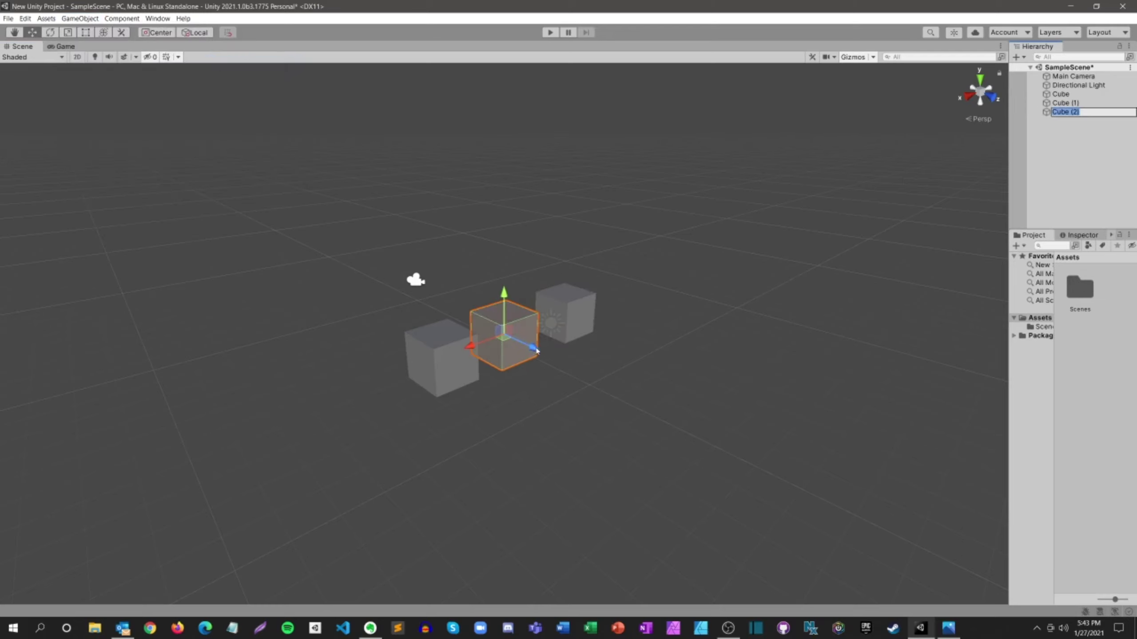
drag(535, 351, 585, 383)
Step: Add a fourth cube and move it along the negative Z axis, behind the first cube, leaving a gap between the four
click(80, 18)
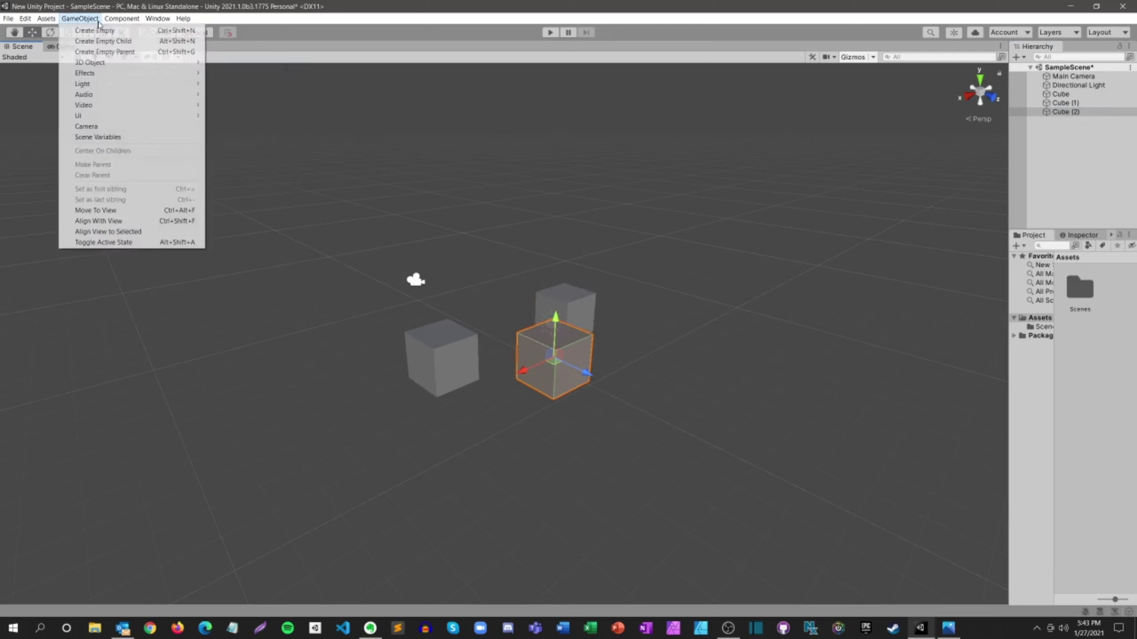
mouse_move(115, 65)
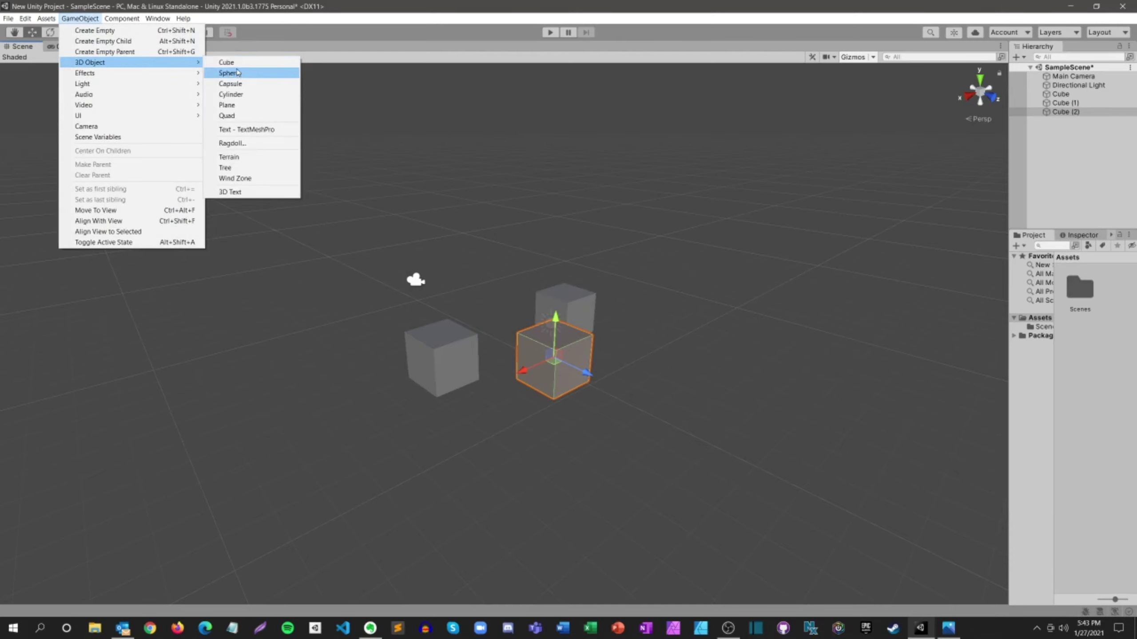
click(226, 62)
drag(536, 357, 500, 333)
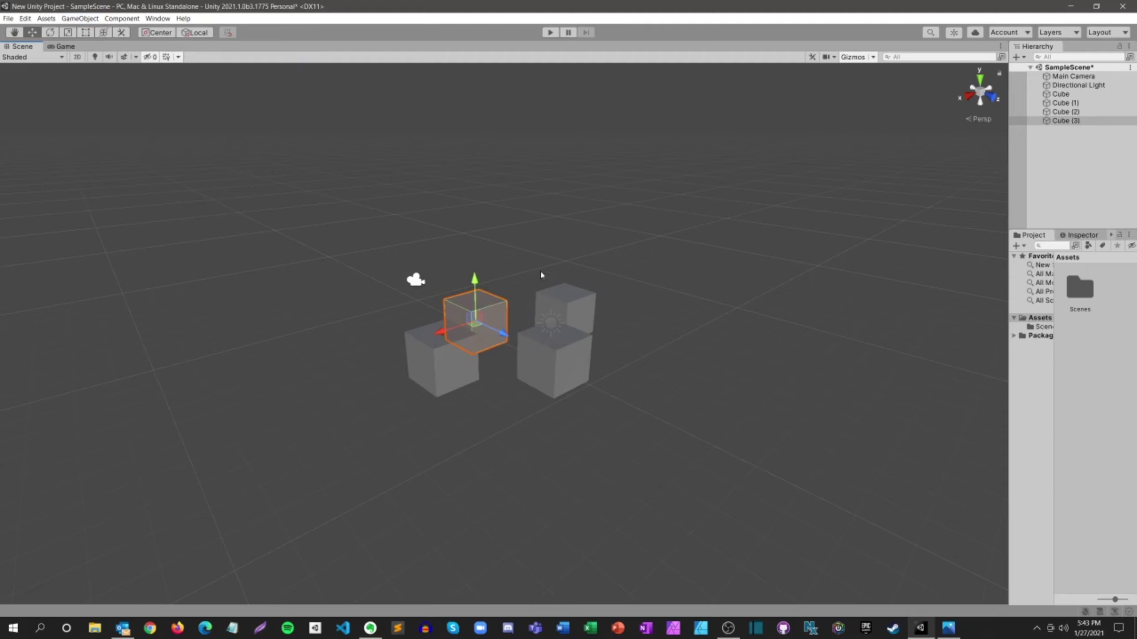
drag(503, 342, 498, 341)
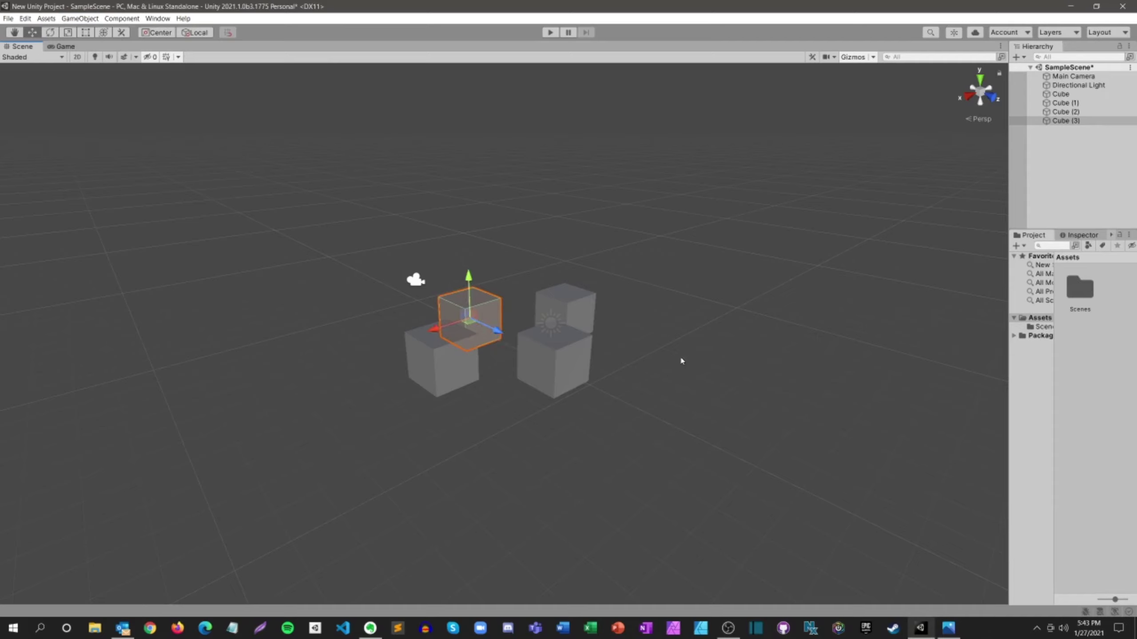
click(621, 338)
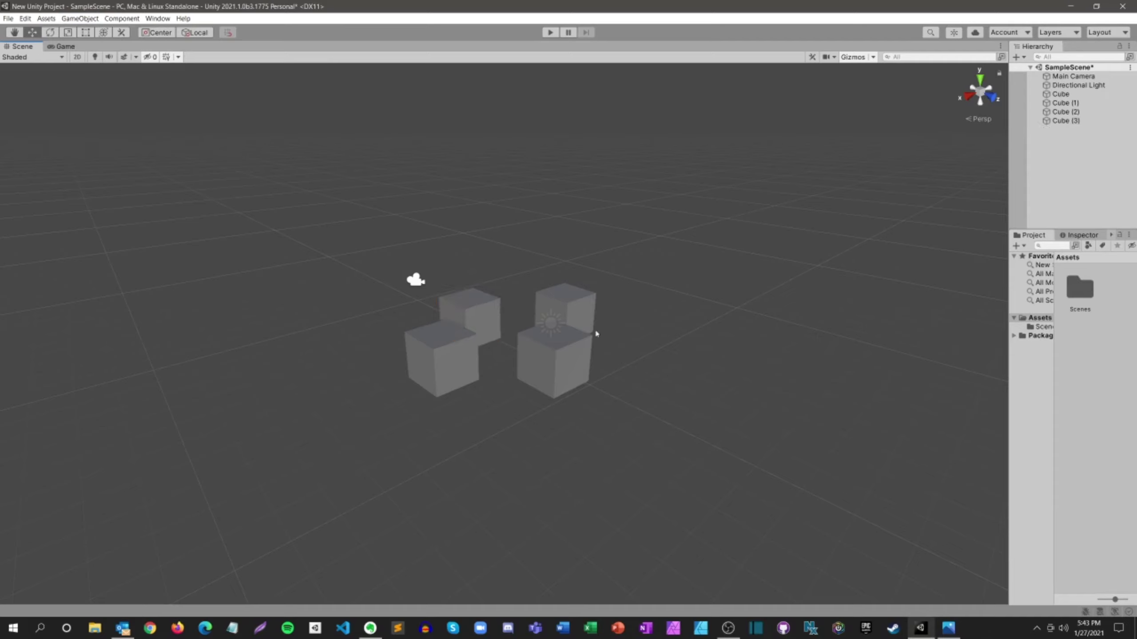
Step: Add a fifth cube and move it along the X axis, out beyond the other four
click(79, 18)
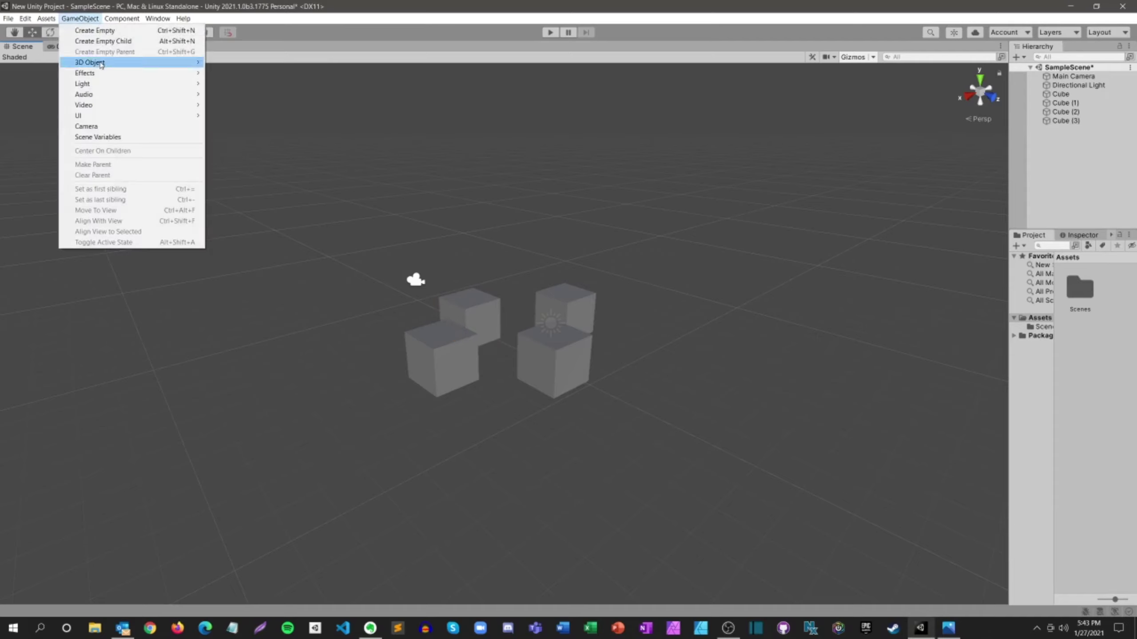
mouse_move(100, 62)
click(225, 62)
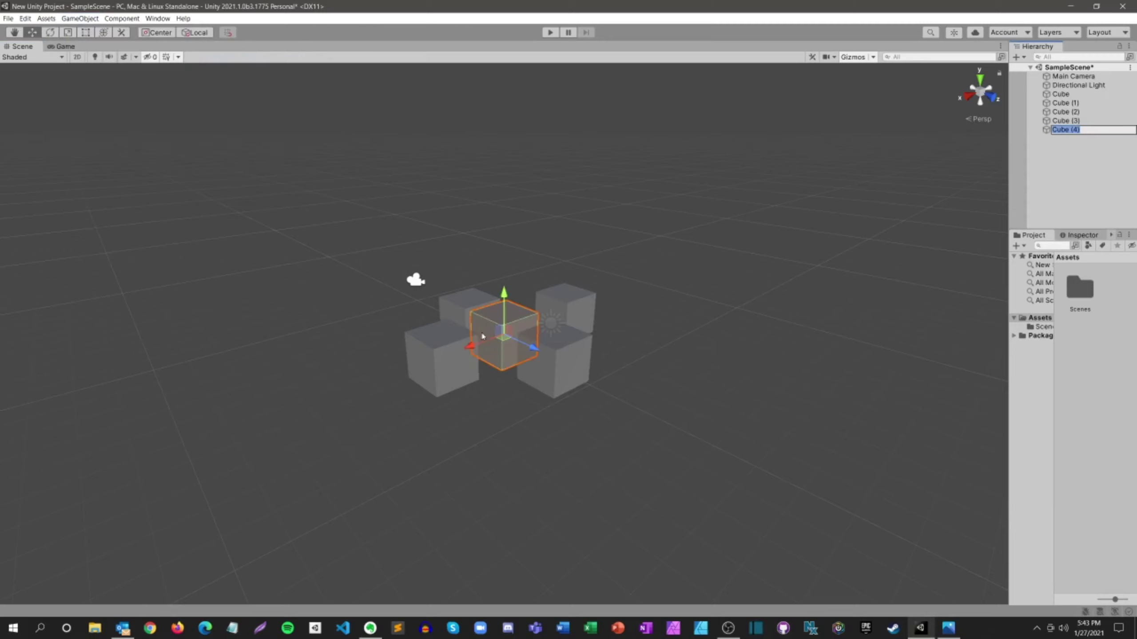
drag(476, 352, 599, 284)
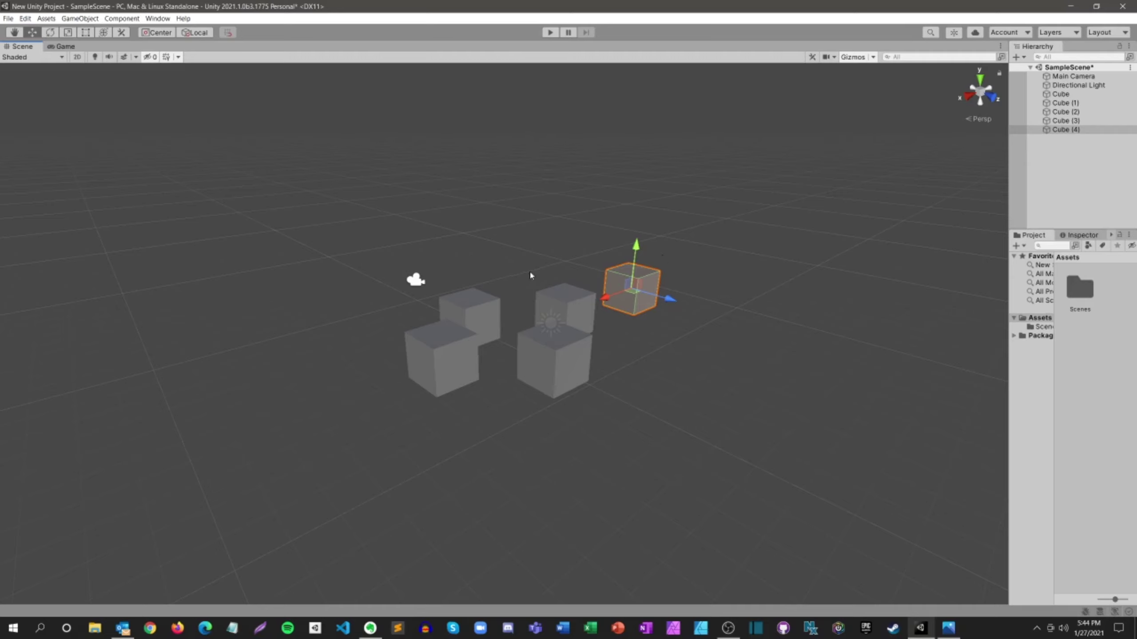
Step: Move Cube (4) back along the X axis into the middle of the other four cubes and lower it
click(459, 312)
click(562, 306)
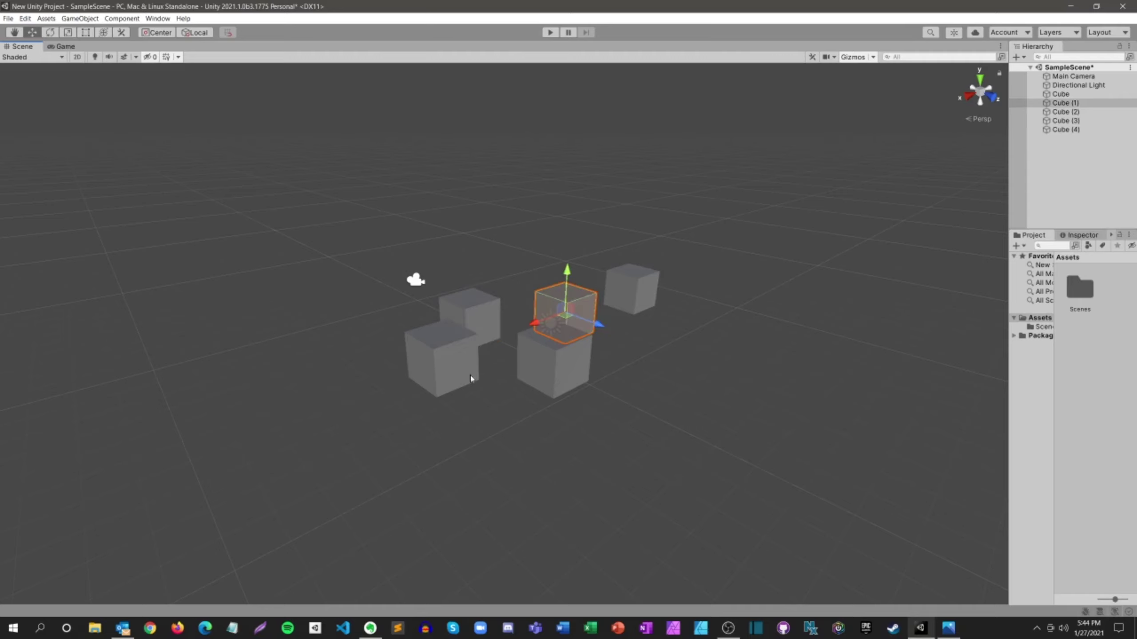
click(467, 378)
click(579, 379)
click(647, 277)
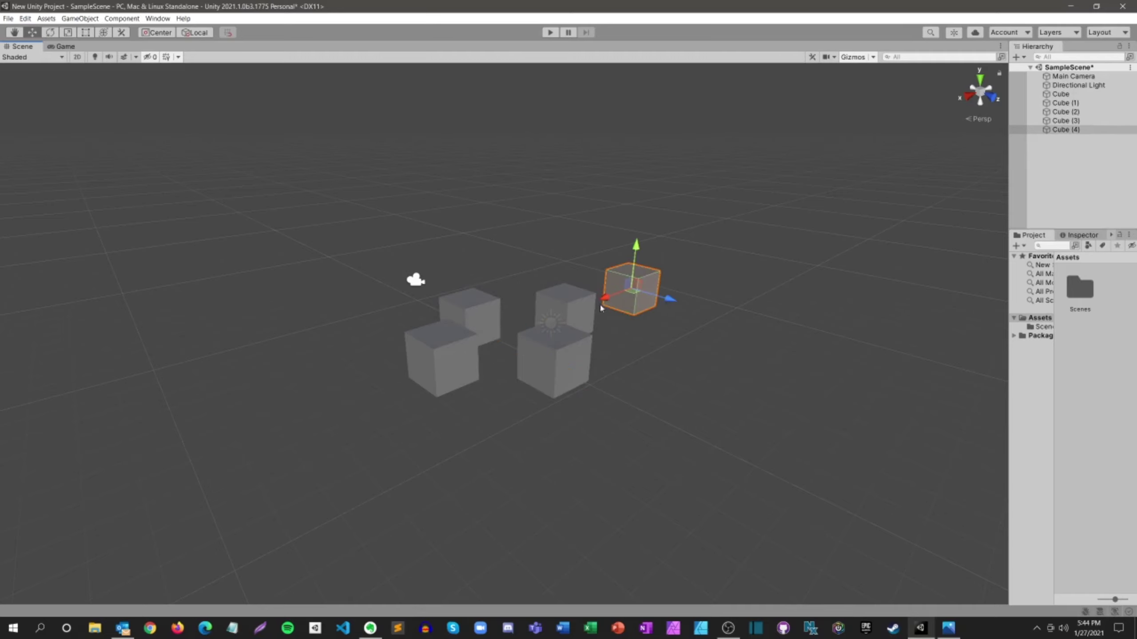
drag(602, 303, 468, 368)
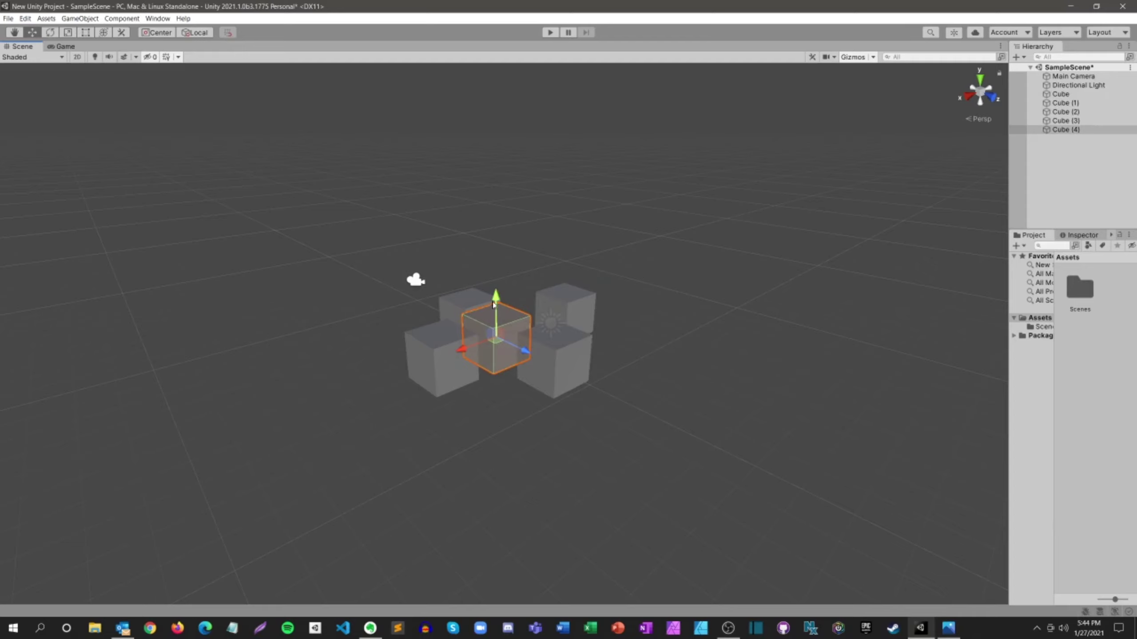
drag(498, 303, 498, 338)
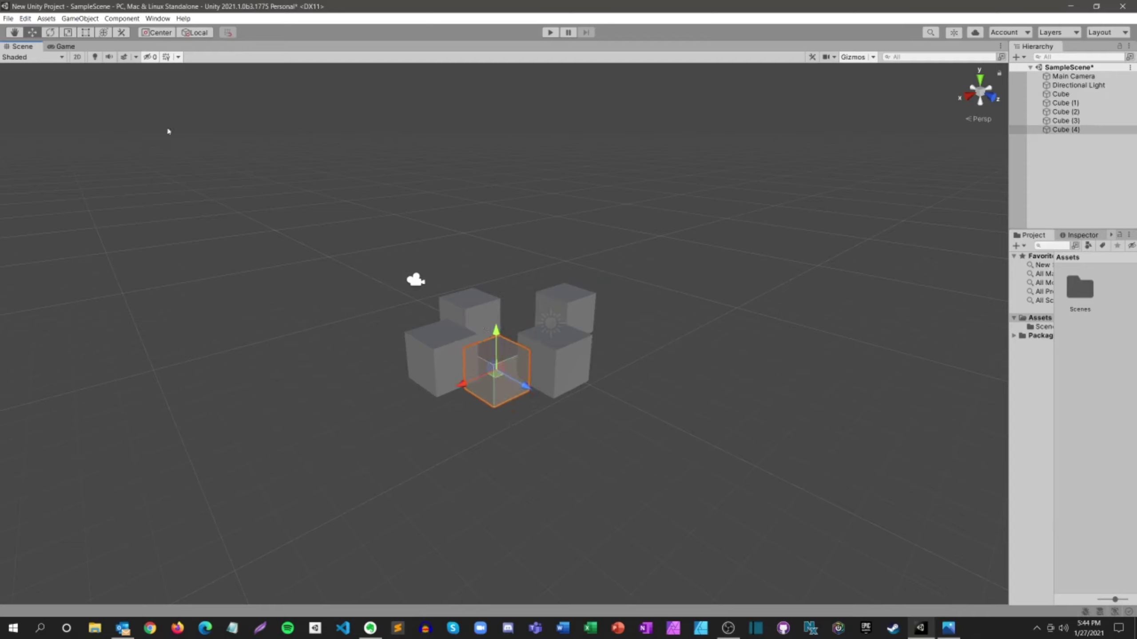
Step: Scale the middle cube flat along Y and thin the surrounding cubes into upright panels, Cube and Cube (1) along X, Cube (2) and Cube (3) along Z
click(67, 32)
drag(493, 333, 490, 363)
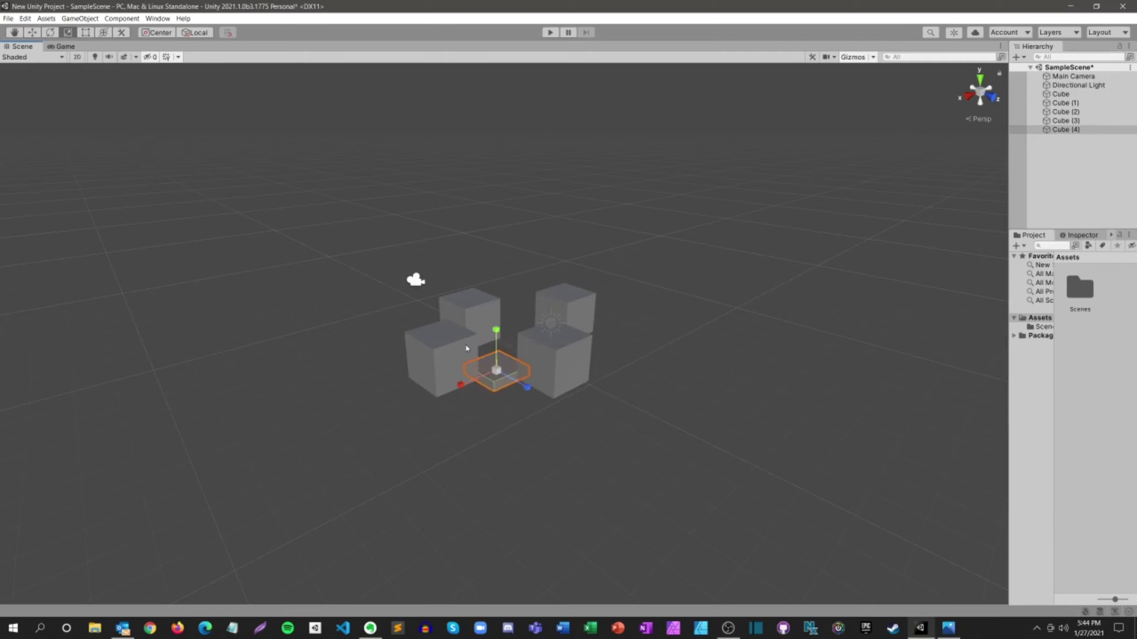
click(454, 352)
drag(407, 372, 440, 361)
click(539, 371)
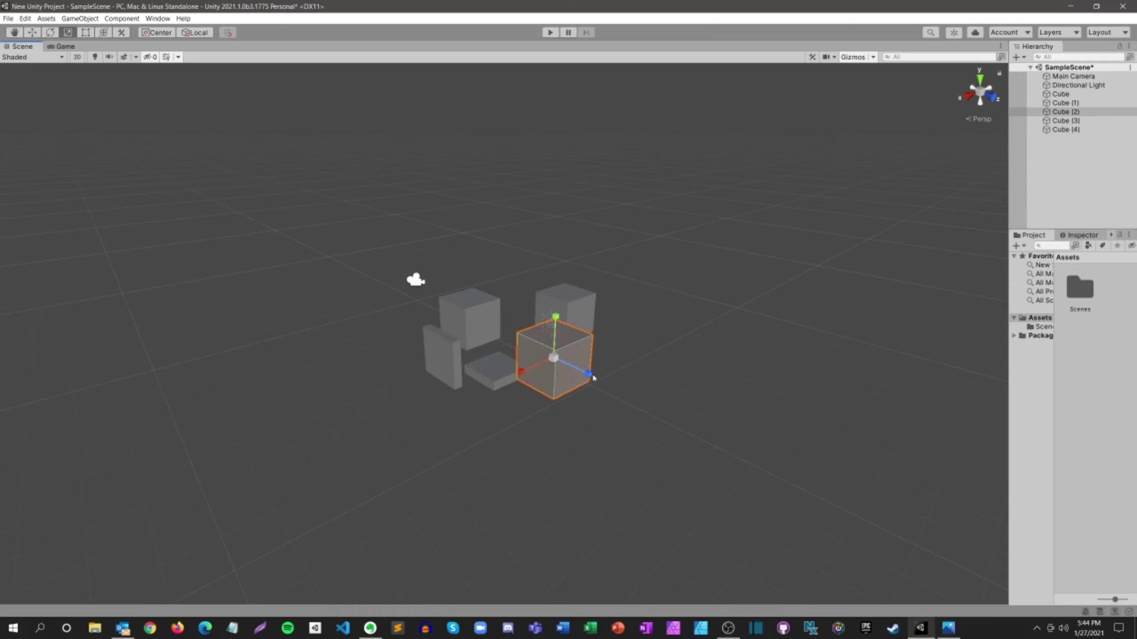
drag(590, 376, 482, 328)
click(569, 300)
click(475, 311)
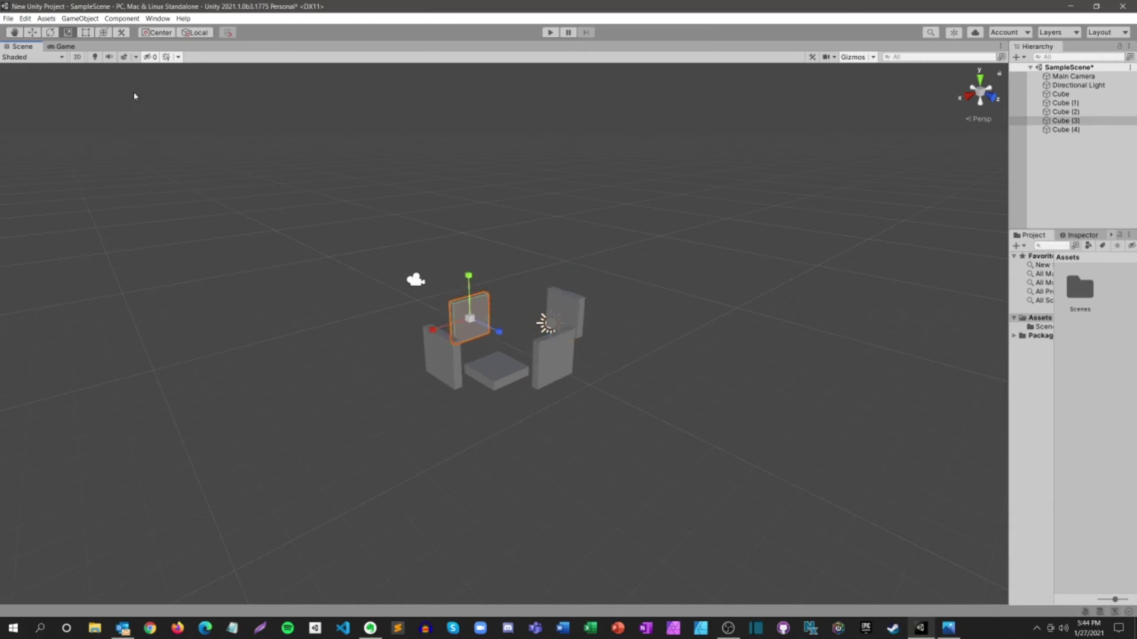
Step: Add a sixth cube and scale it down along the Y axis into a thin horizontal slab
click(80, 18)
mouse_move(98, 62)
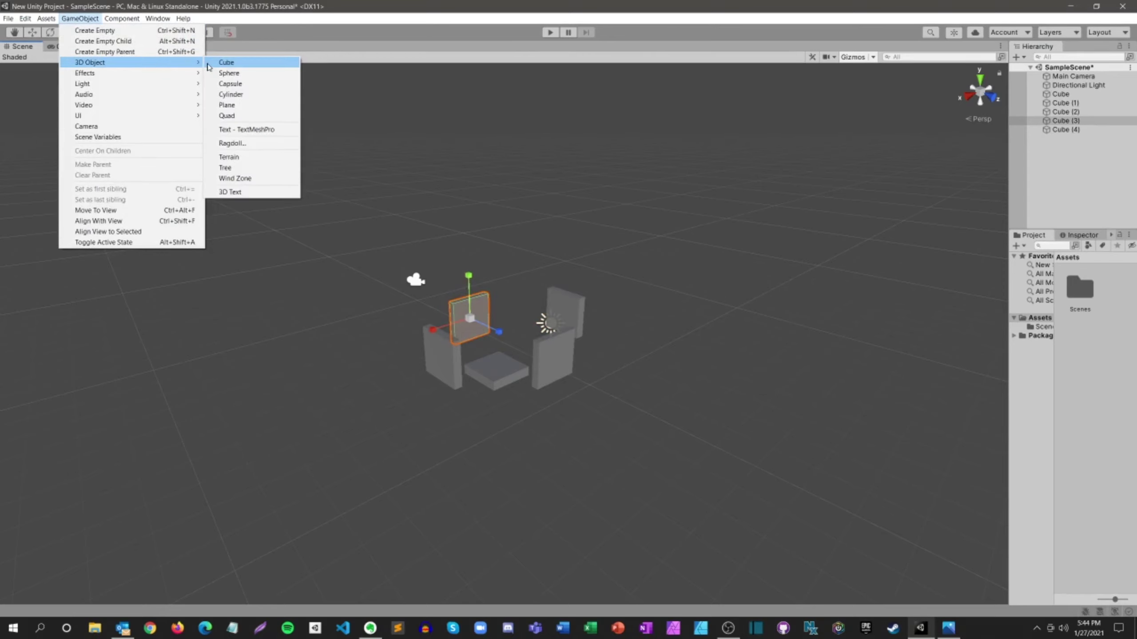
click(220, 62)
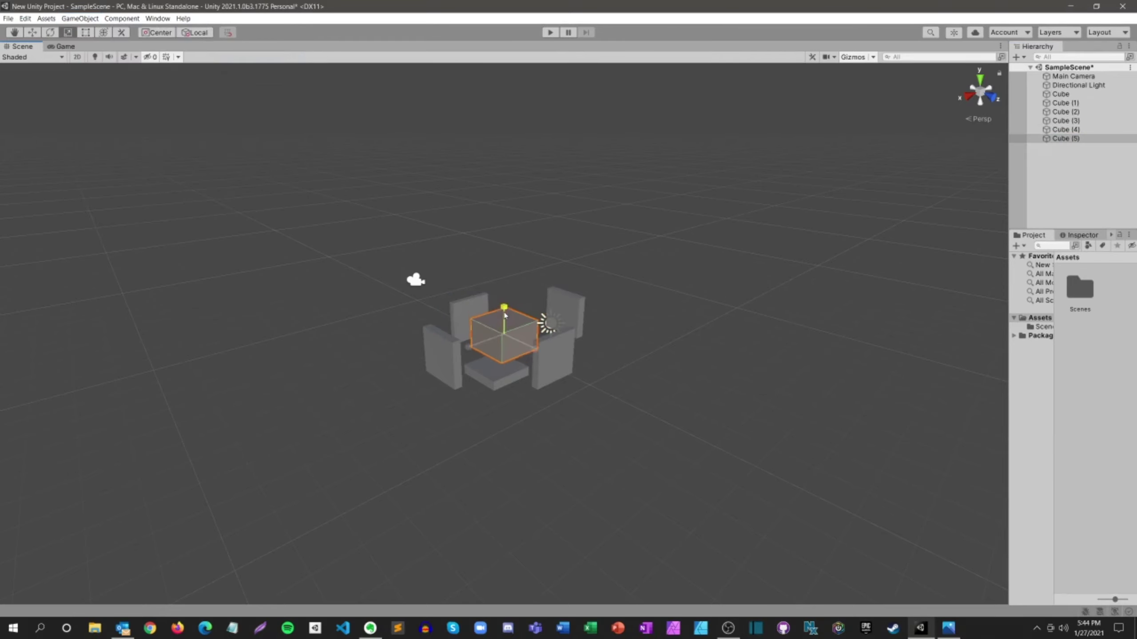
drag(505, 315, 504, 334)
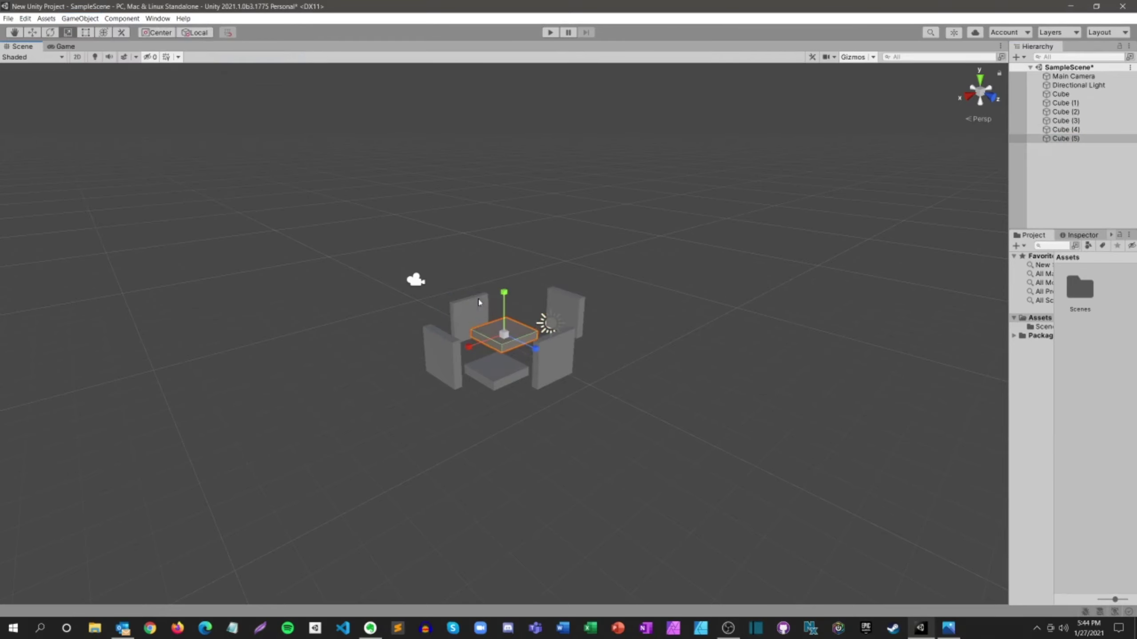
Step: Raise the new slab along the Y axis so it sits above the bottom slab as a lid
click(32, 32)
drag(503, 301, 504, 275)
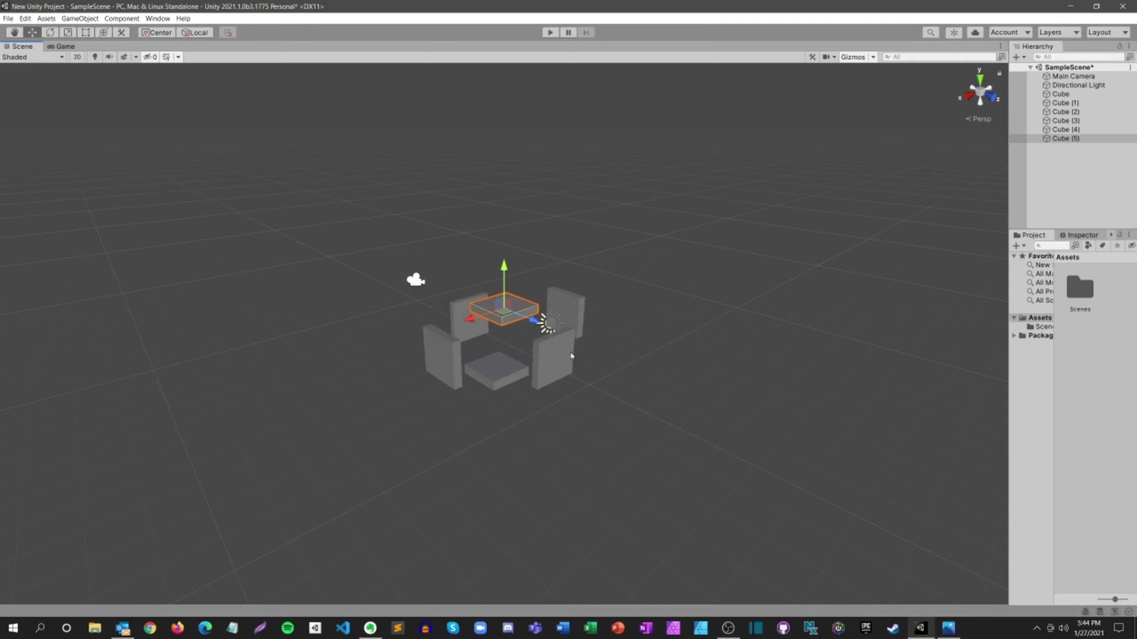
scroll(571, 356, up, 4)
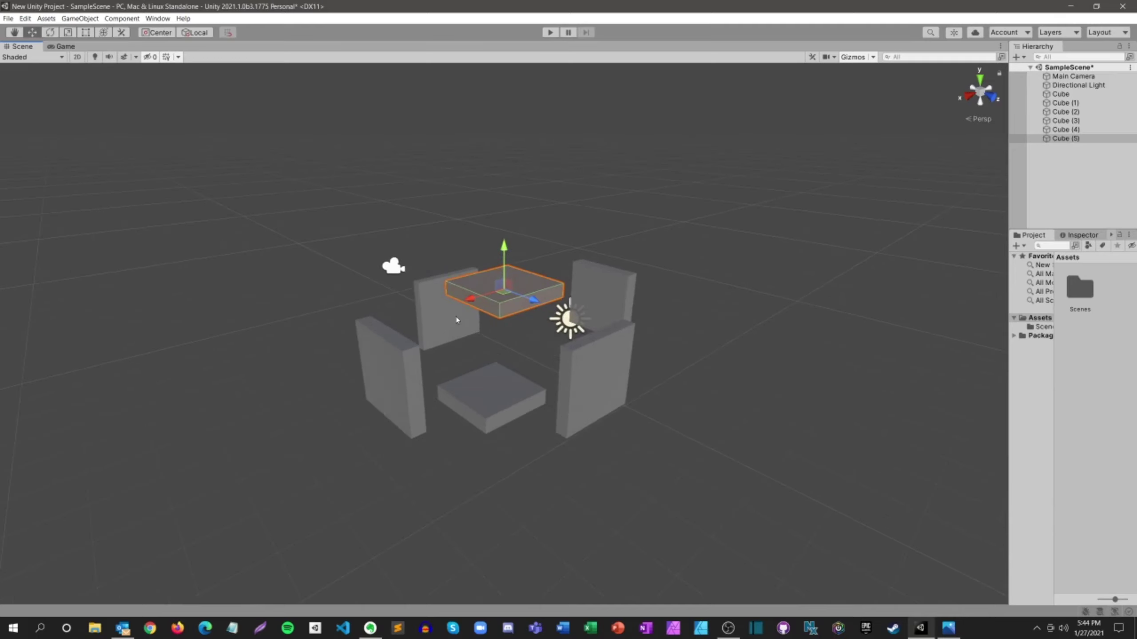
scroll(758, 378, down, 2)
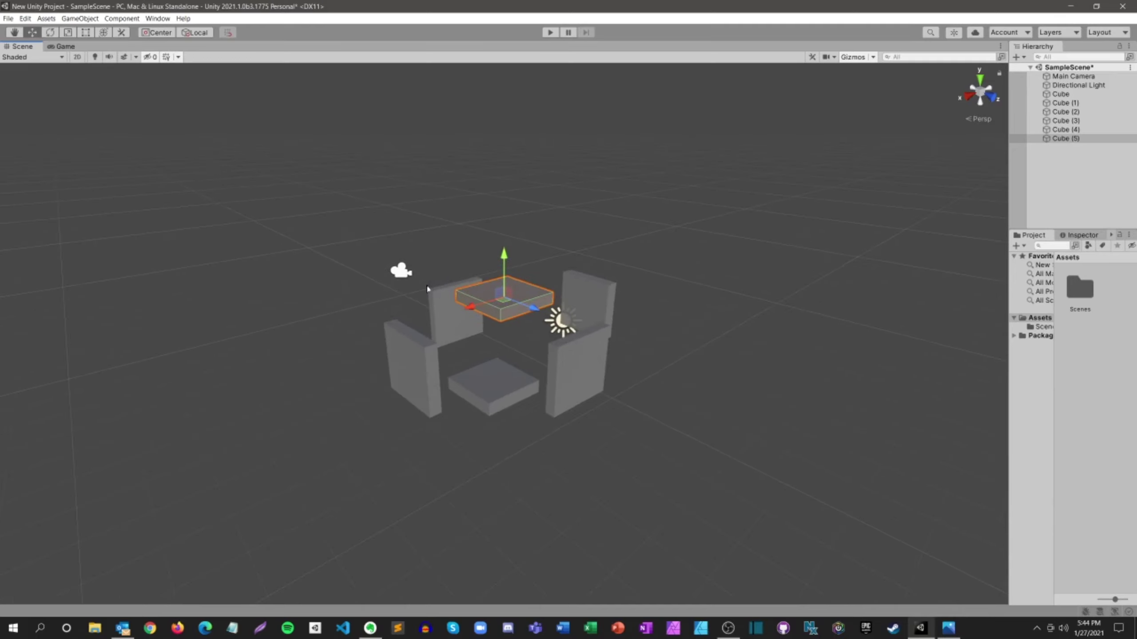
click(728, 353)
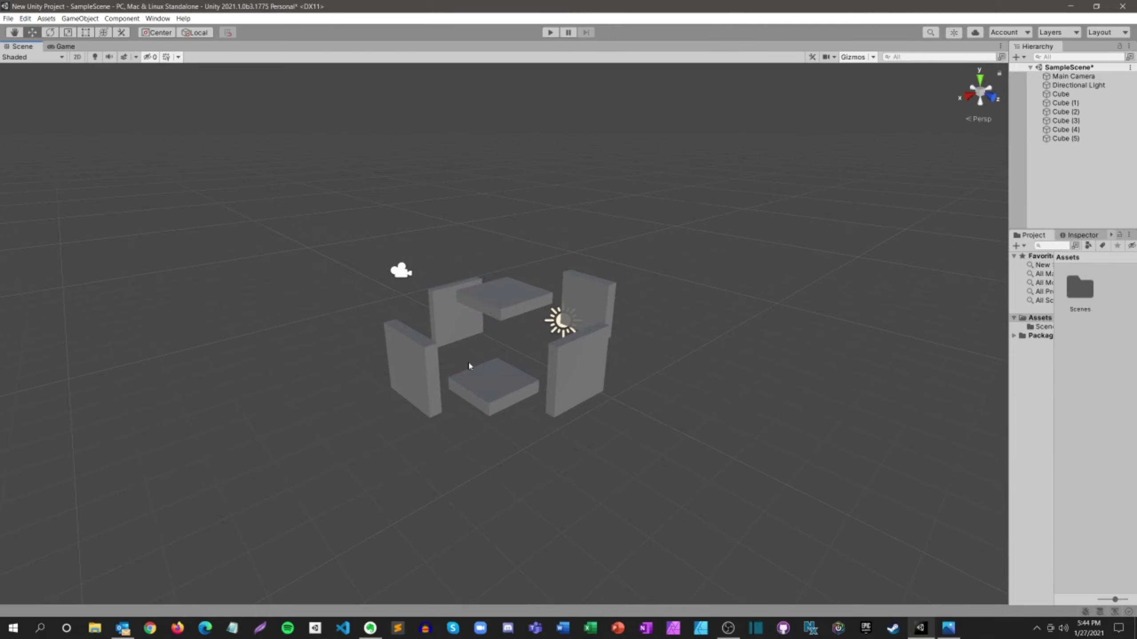
Step: Move the upright panel Cube (1) along the X axis to the back edge of the bottom slab
click(517, 302)
click(599, 305)
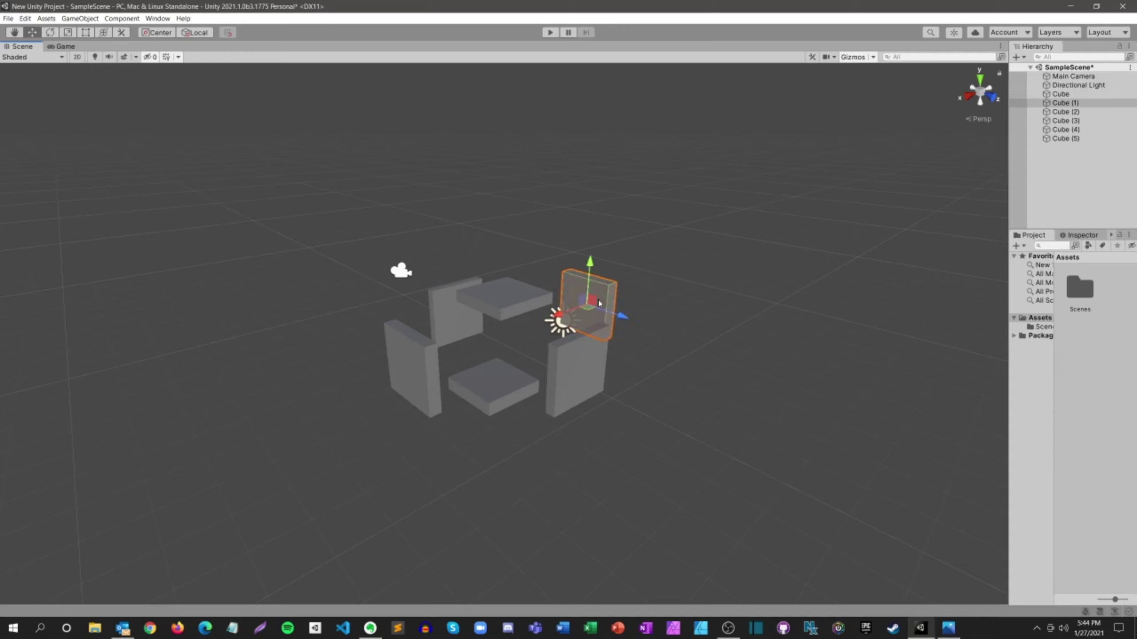
drag(555, 319, 478, 346)
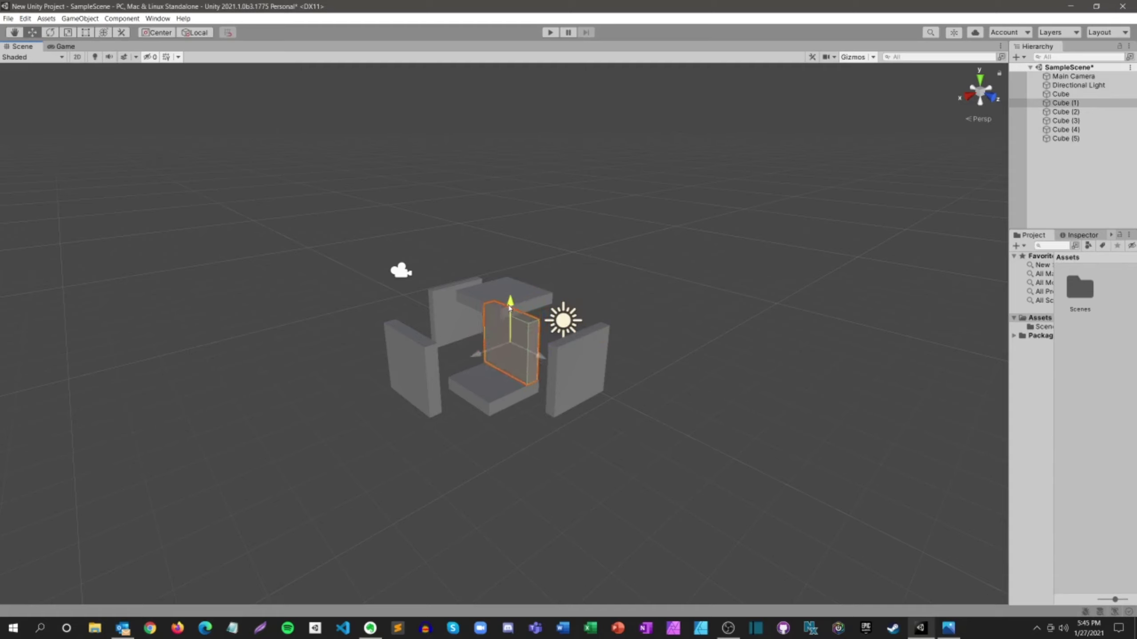
Step: Move the upright panel Cube (2) along the Z axis to the bottom slab's side and lower it onto the slab
click(582, 380)
drag(610, 384, 538, 386)
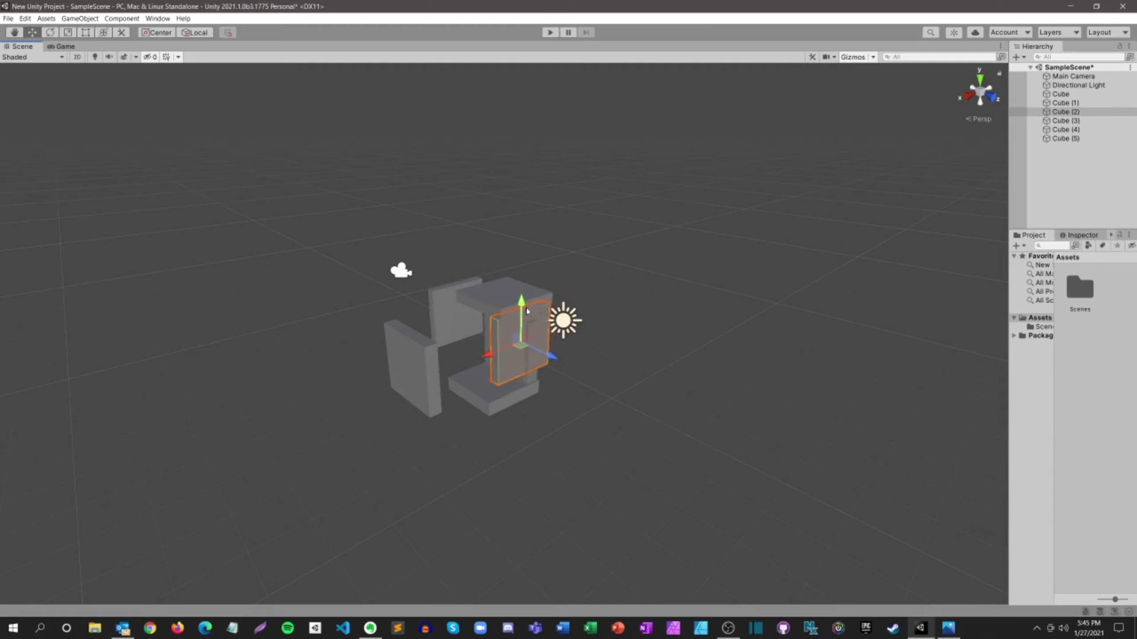
drag(520, 310, 519, 328)
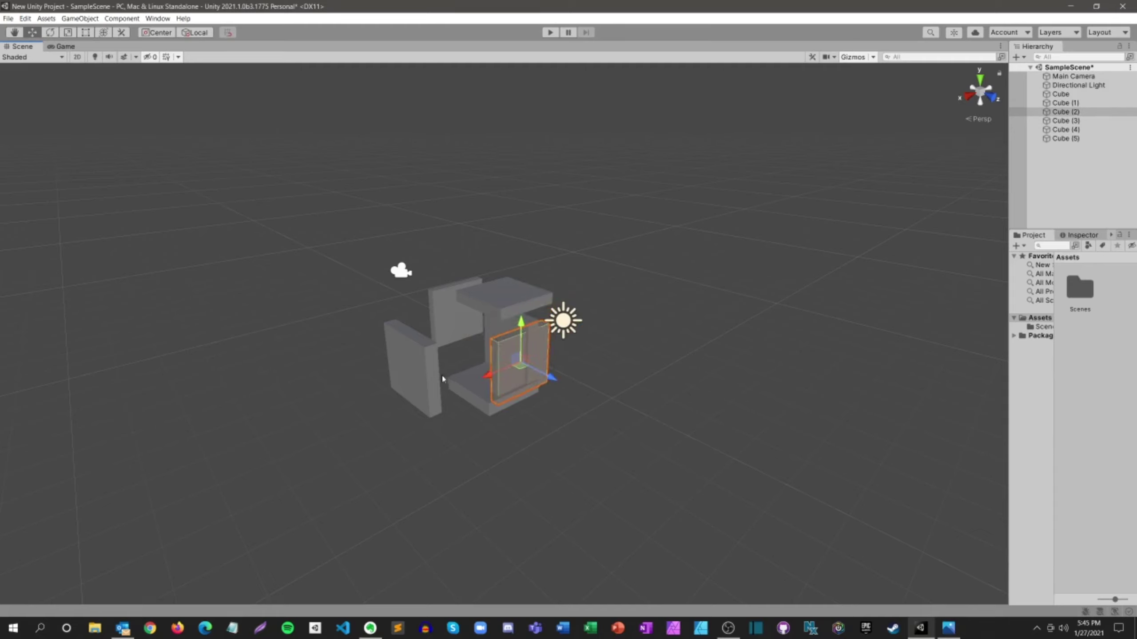
Step: Move the first cube's upright panel inward along the X axis to the bottom slab's front side
click(422, 372)
drag(367, 384, 439, 370)
drag(482, 303, 475, 333)
Step: Lower the top slab onto the upright panels and move the panel Cube (3) in to close the box
click(501, 298)
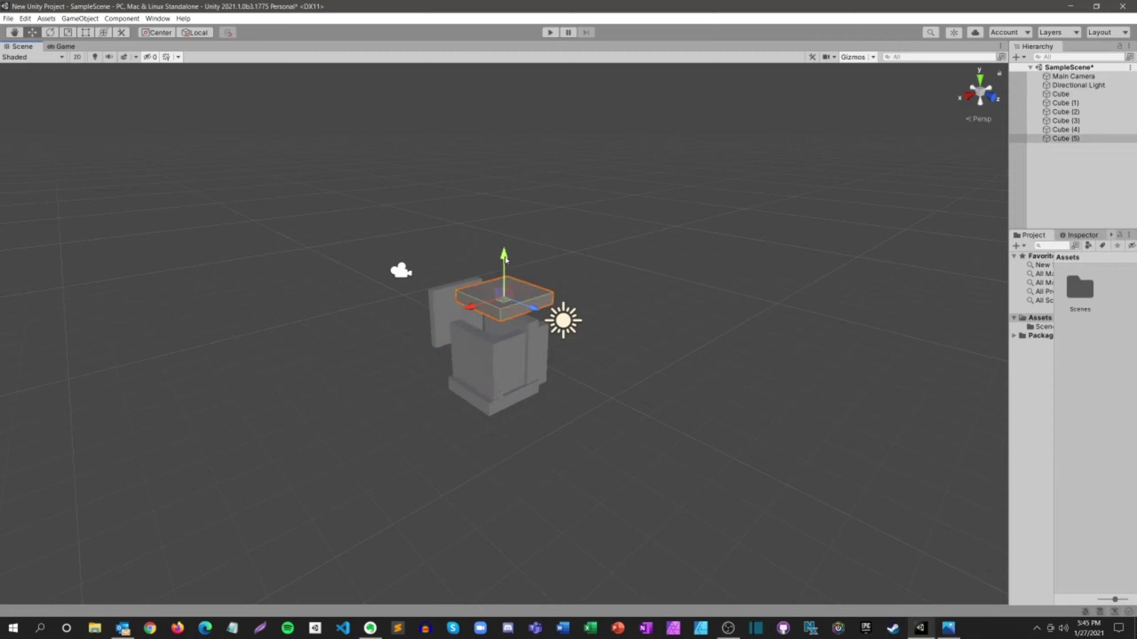
drag(505, 273, 480, 351)
click(448, 304)
drag(446, 302, 454, 368)
click(417, 366)
click(436, 363)
click(558, 368)
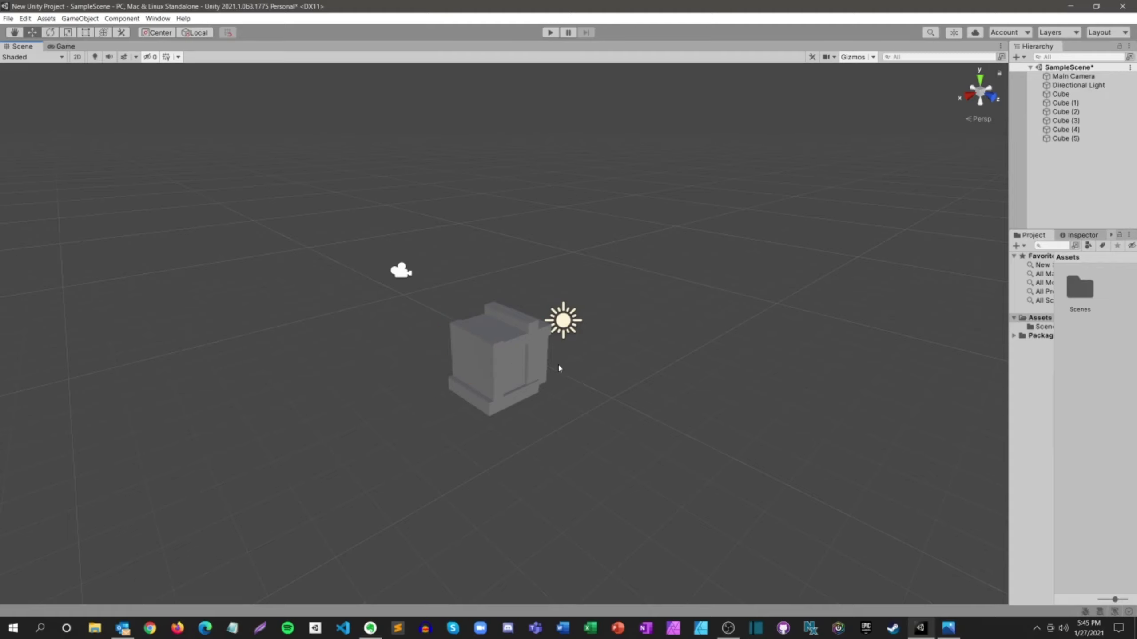
scroll(469, 354, up, 3)
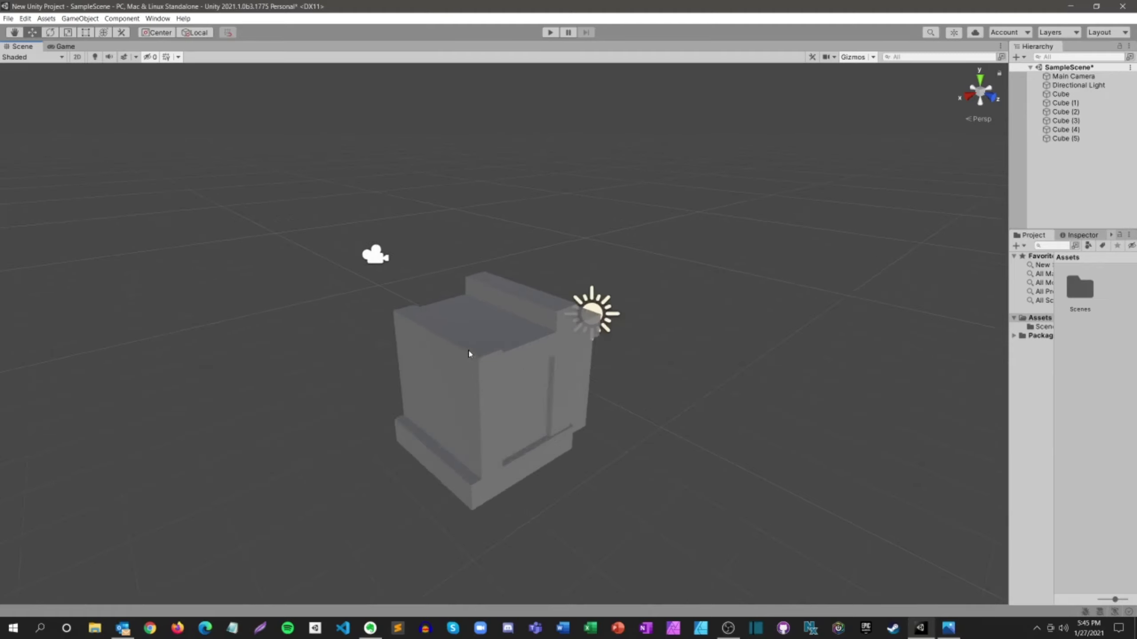
scroll(469, 354, down, 3)
scroll(594, 368, down, 1)
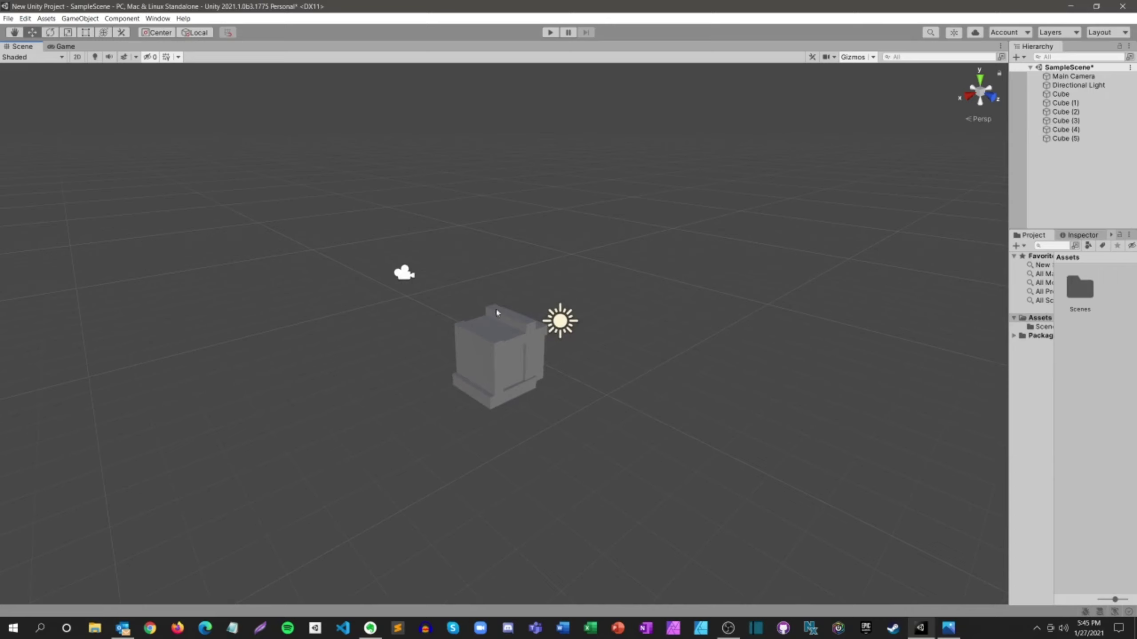
Step: Add another 3D cube to the scene and move it along the X axis to behind the box
click(67, 20)
mouse_move(170, 63)
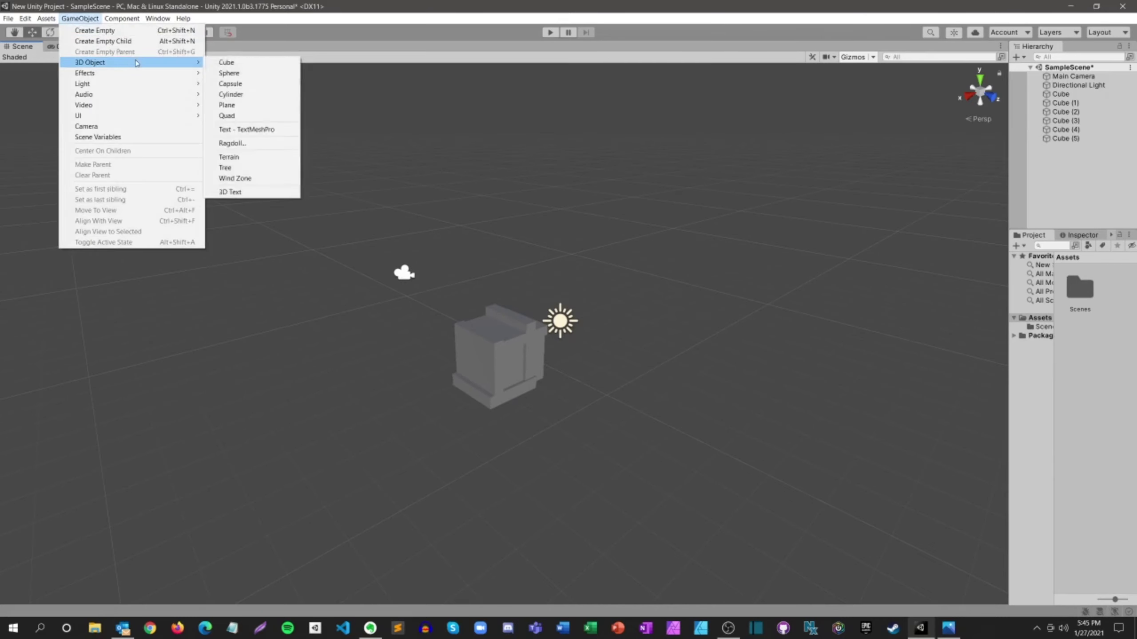
click(224, 64)
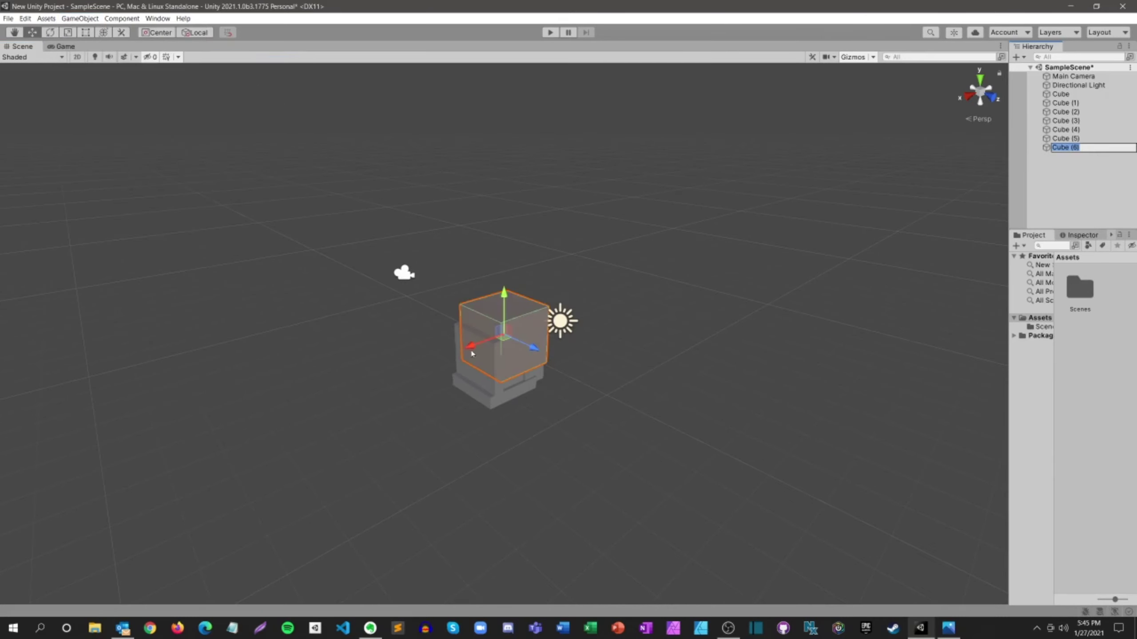
drag(470, 348, 619, 338)
scroll(619, 339, down, 1)
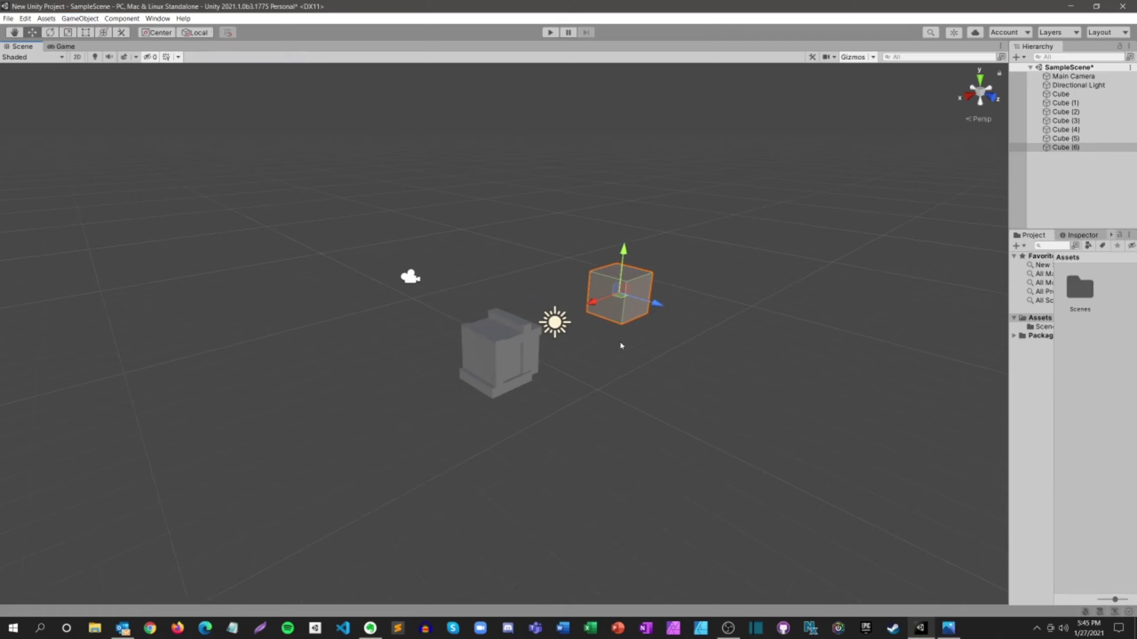
scroll(613, 341, down, 1)
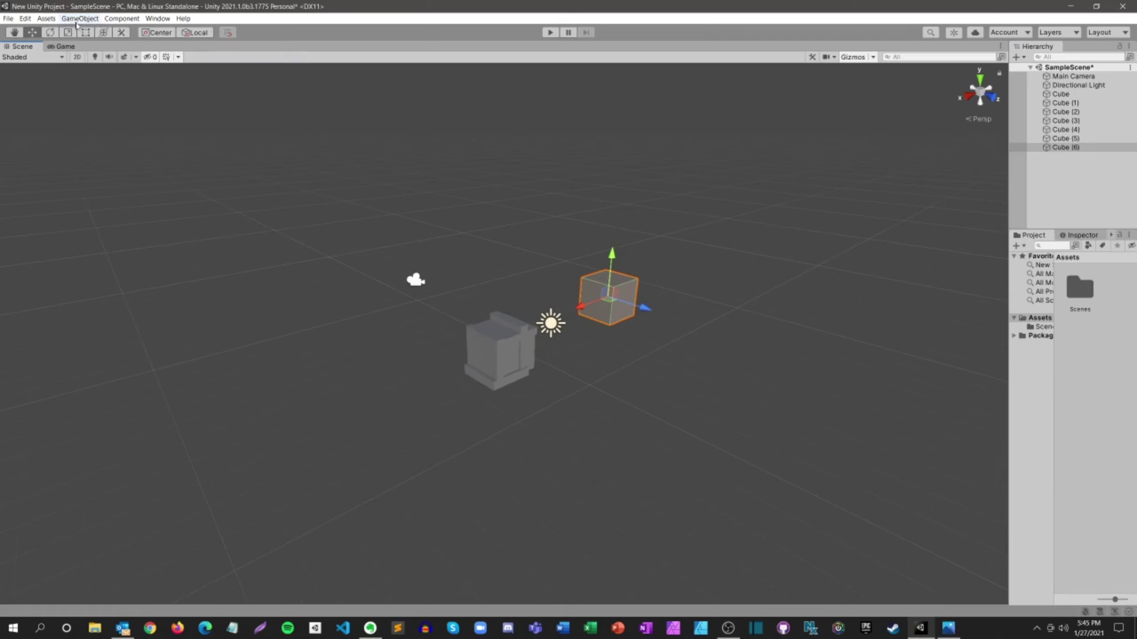
Step: Scale the new cube into a thin, large wall of about 0.12 by 15 by 27.4 behind the box
click(69, 34)
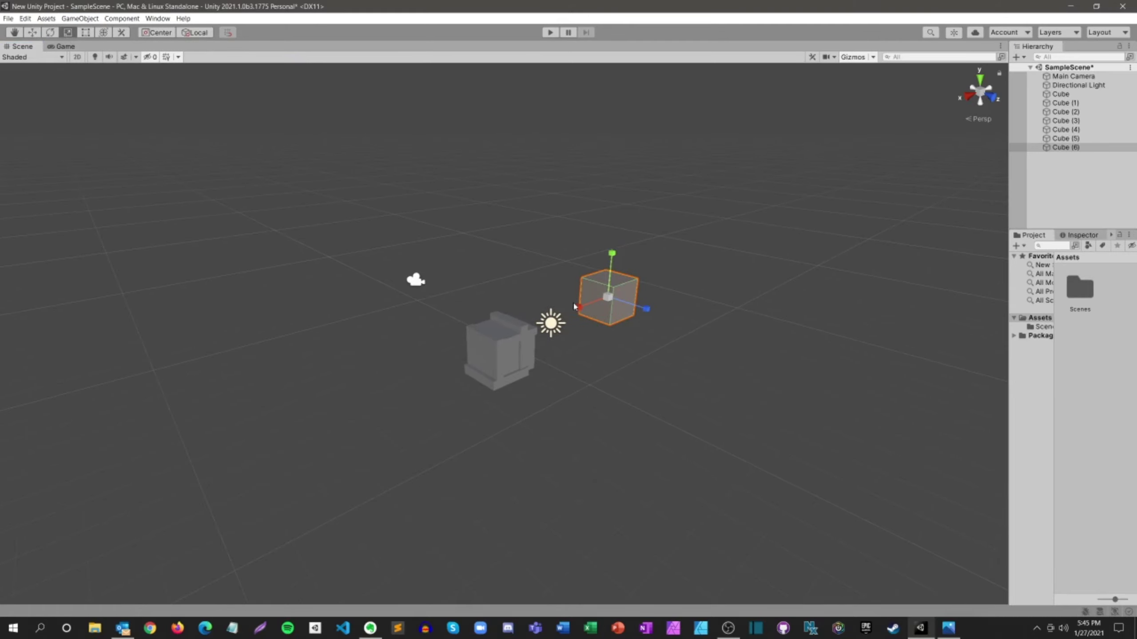
drag(577, 307, 801, 536)
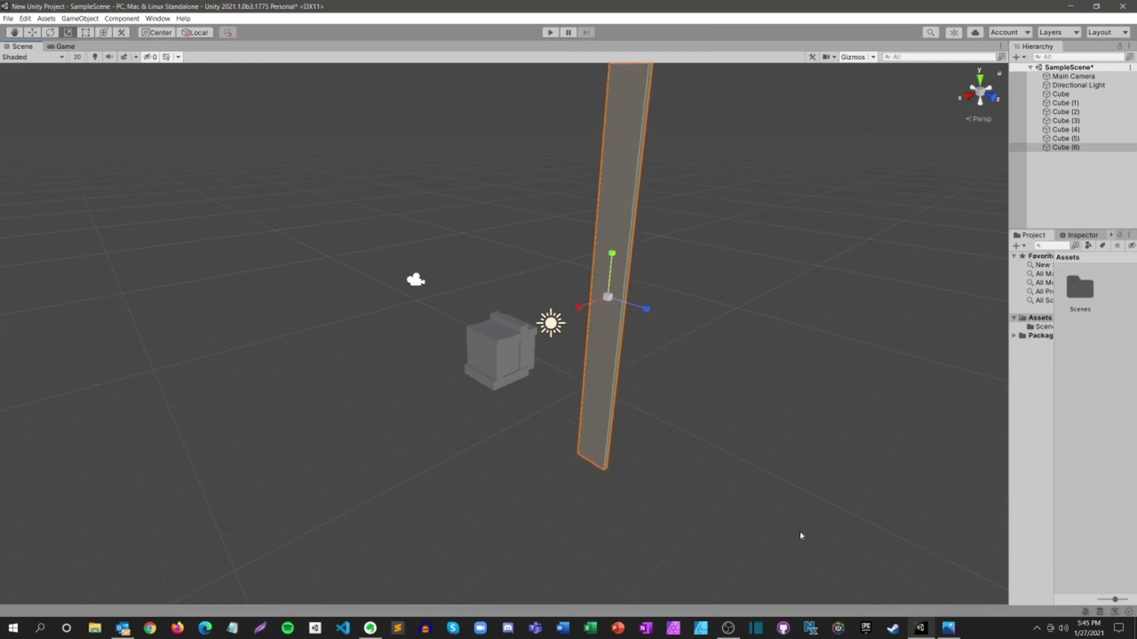
drag(646, 309, 39, 49)
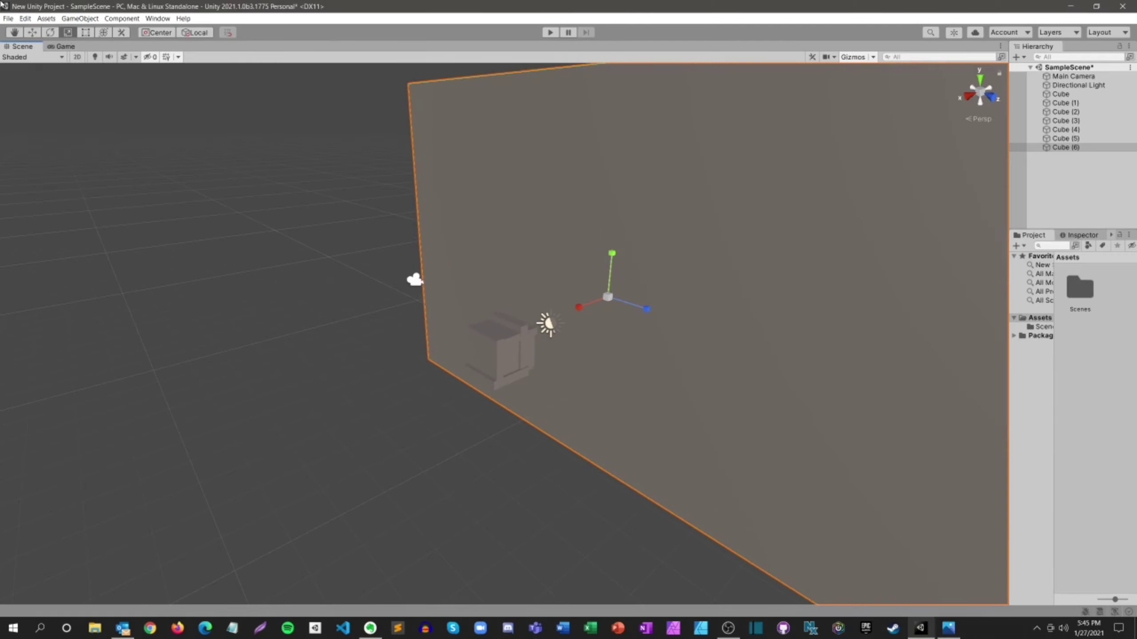
drag(644, 307, 658, 326)
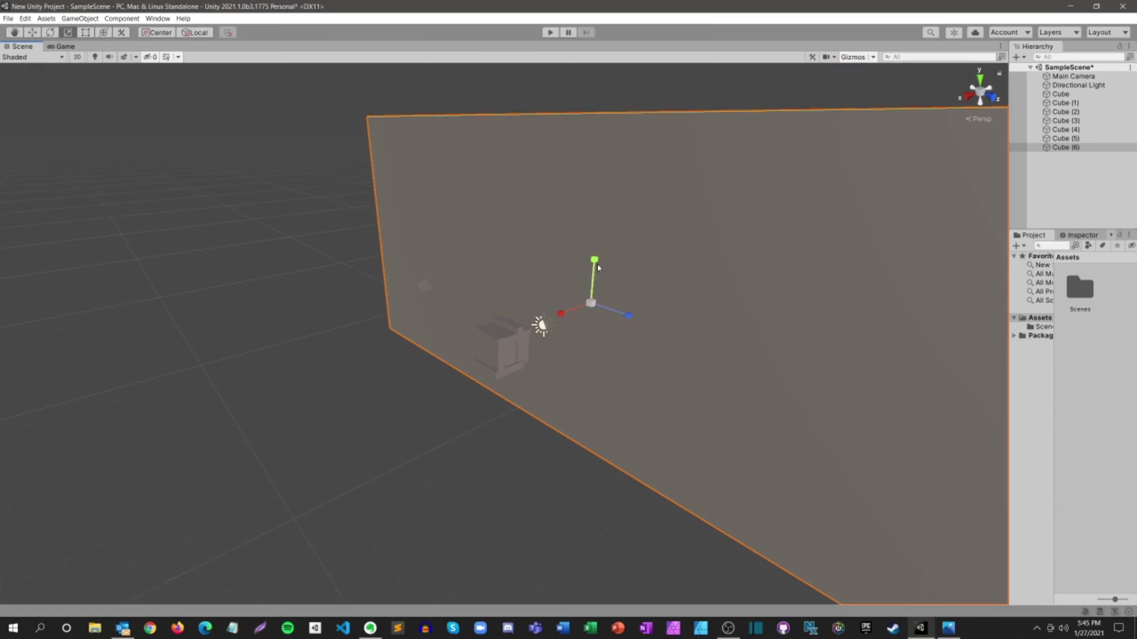
drag(592, 257, 600, 247)
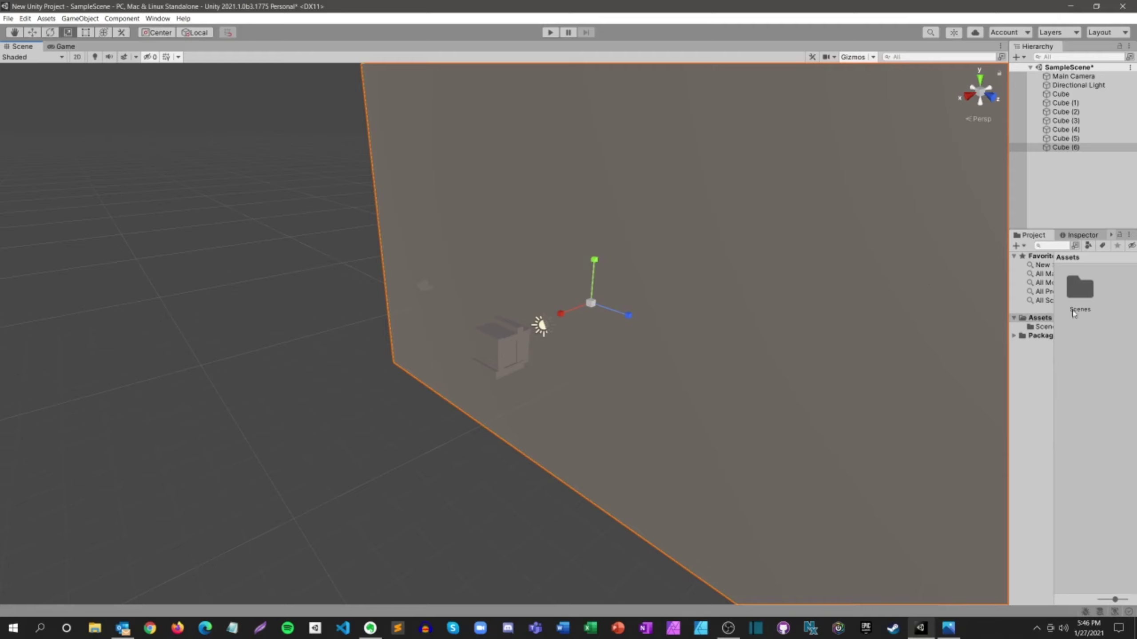
Step: Create a new material in the Assets folder and name it Inside
click(1073, 334)
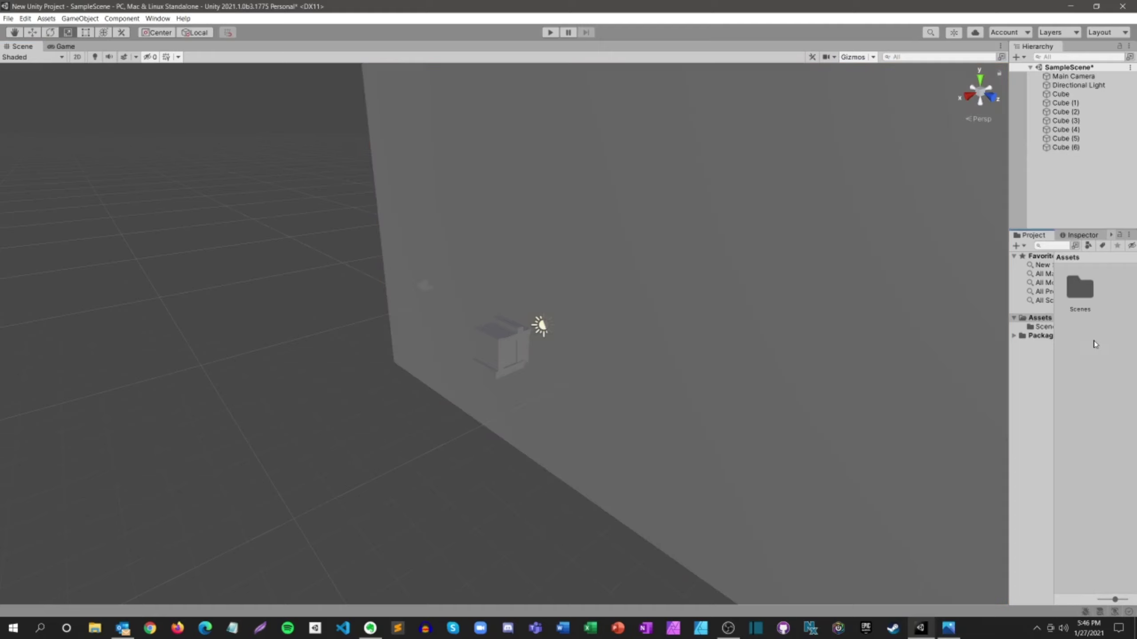
right_click(1076, 331)
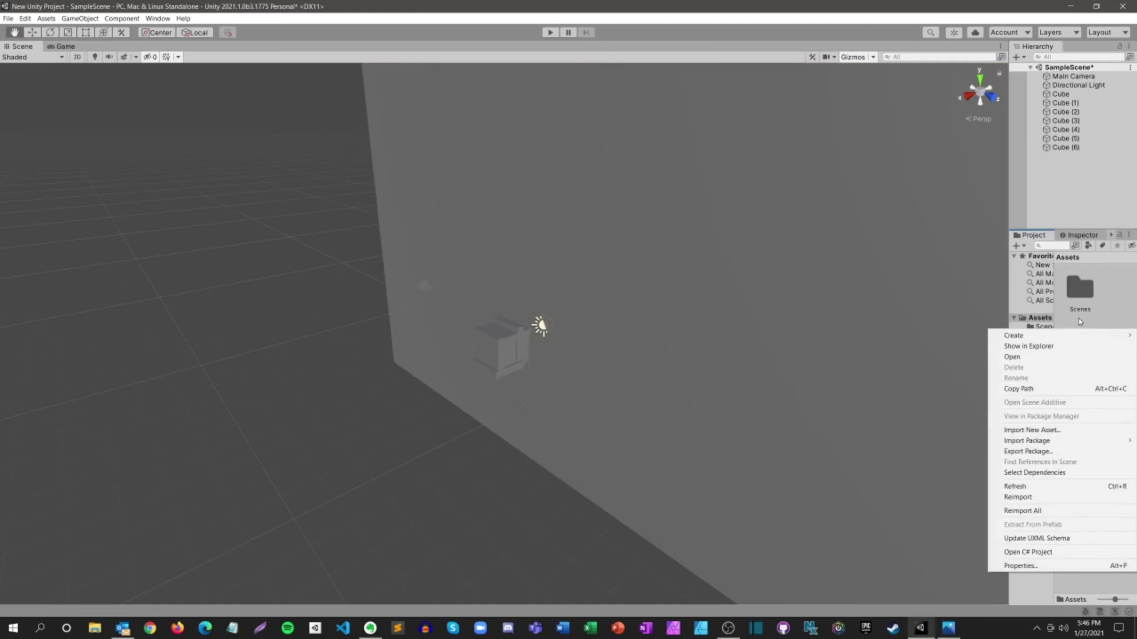
mouse_move(1015, 335)
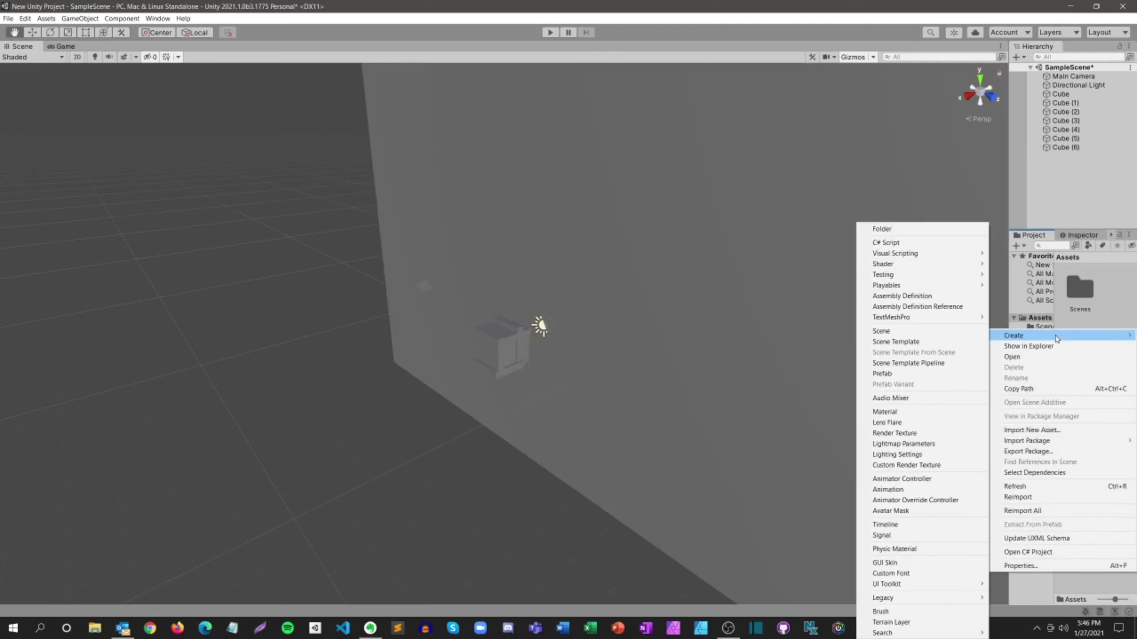
click(900, 411)
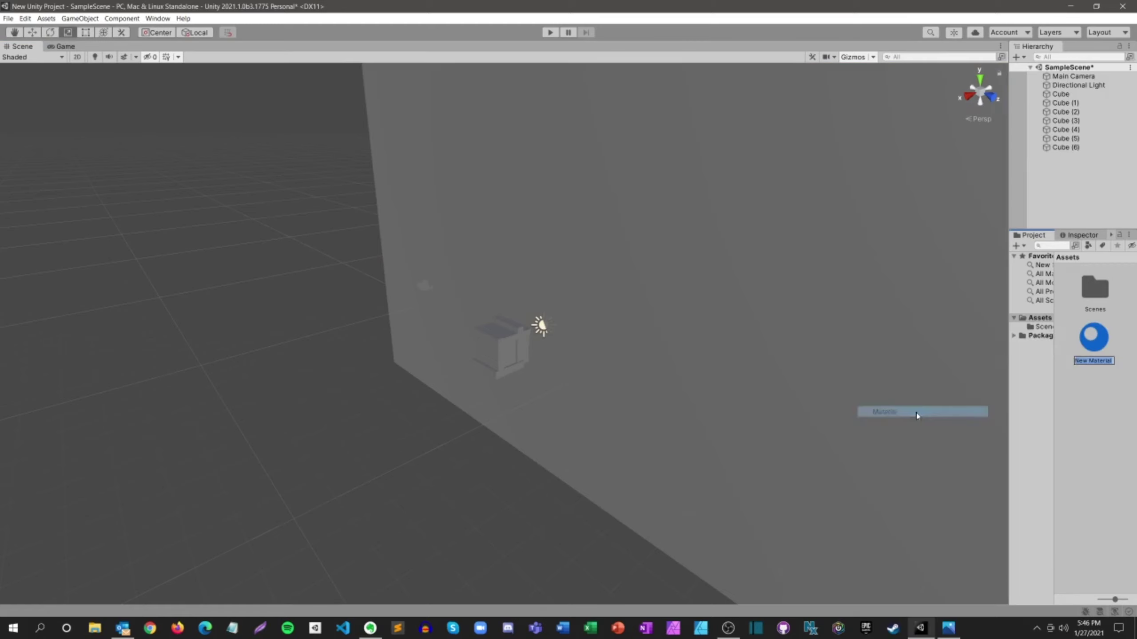
text(iNSI)
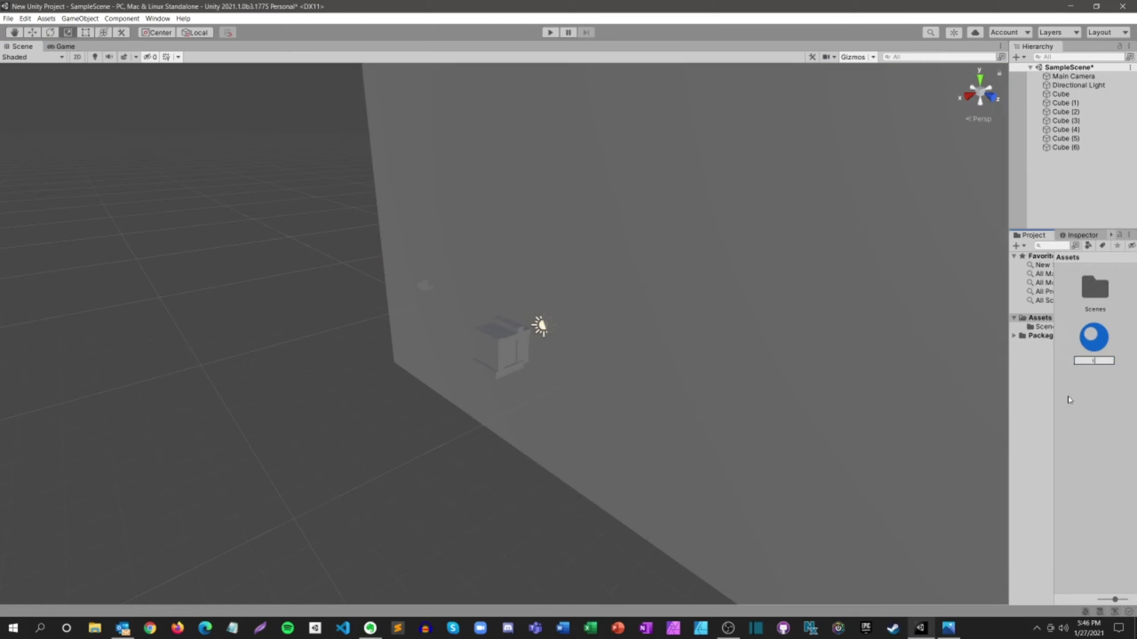
key(BackSpace)
key(BackSpace)
key(Return)
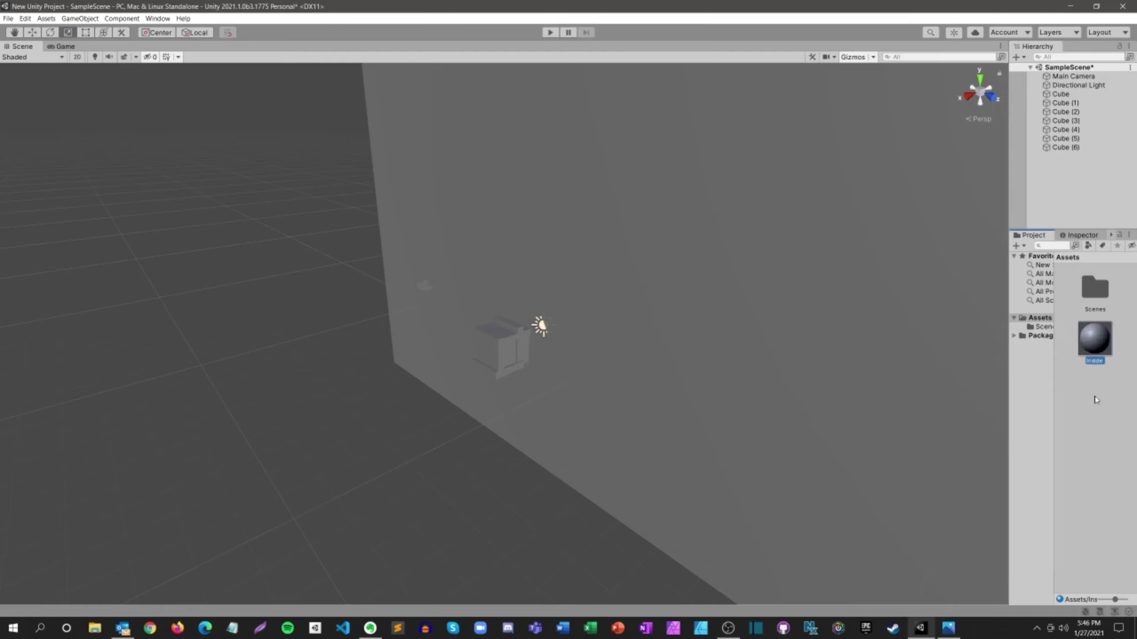
Step: Create a second material in the Assets folder and name it Outside
right_click(1094, 399)
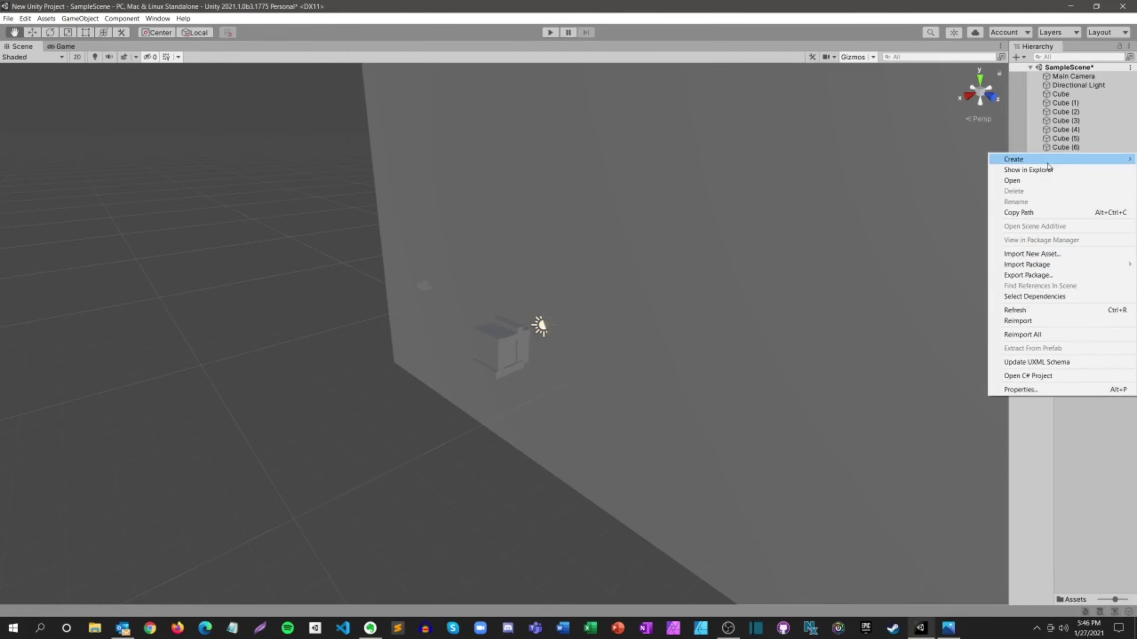
mouse_move(1010, 161)
click(922, 342)
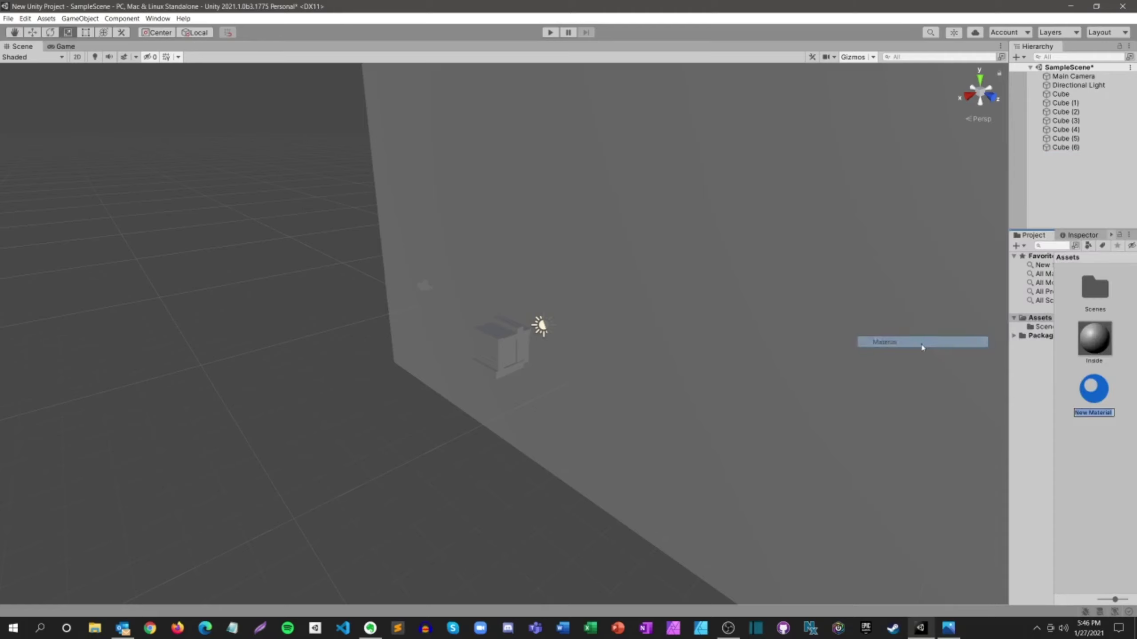
text(side)
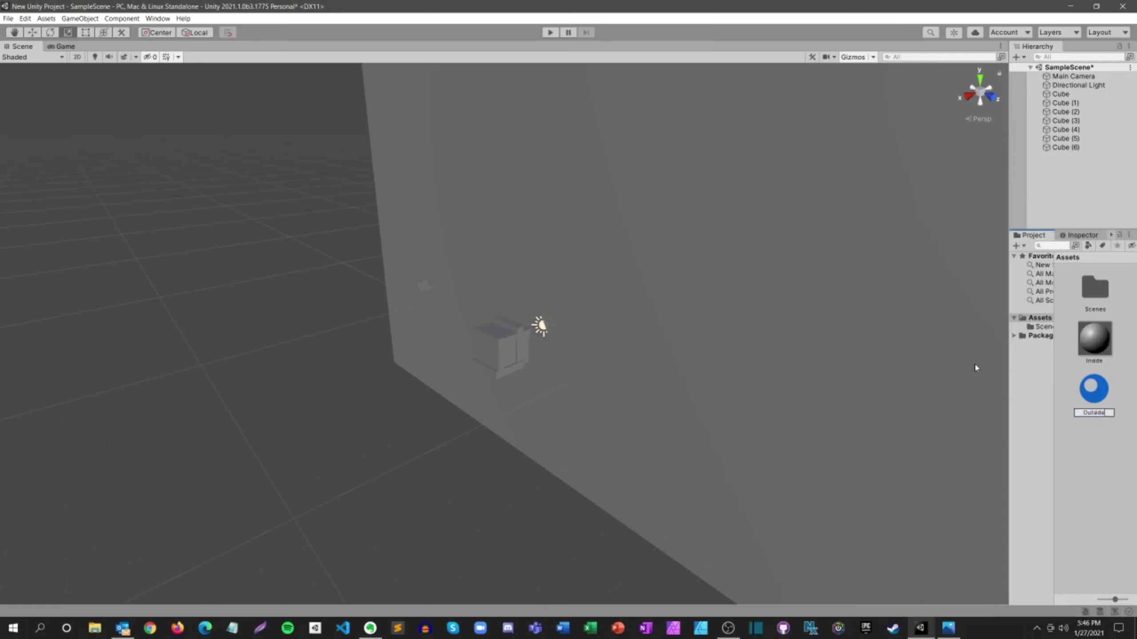
key(Return)
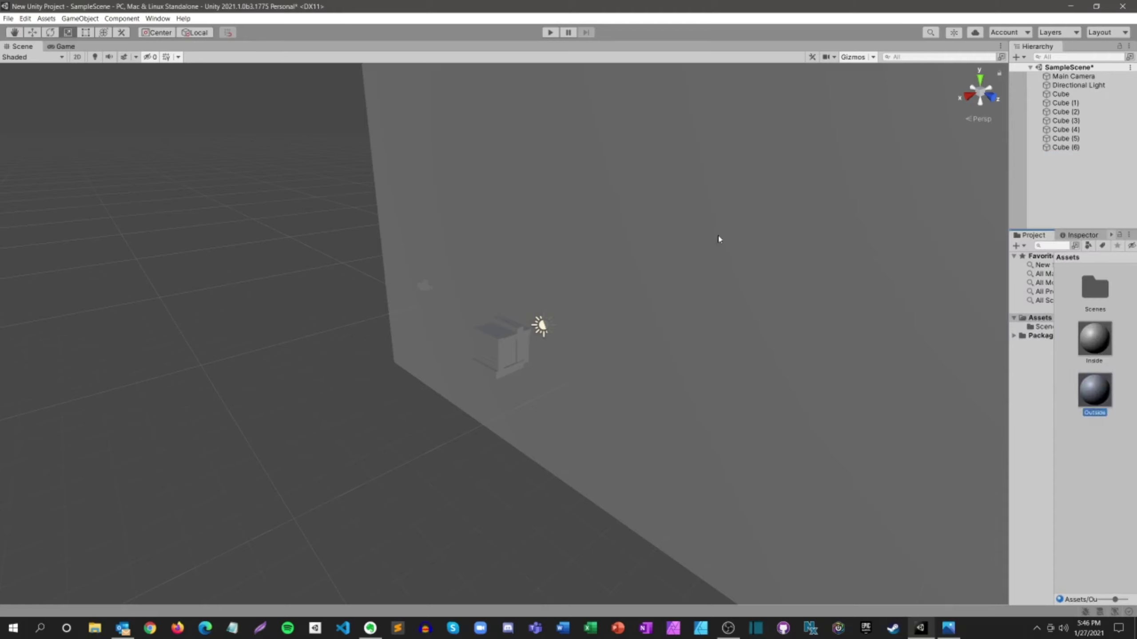
Step: Assign the Outside material to the large wall Cube (6) in its Mesh Renderer
click(776, 328)
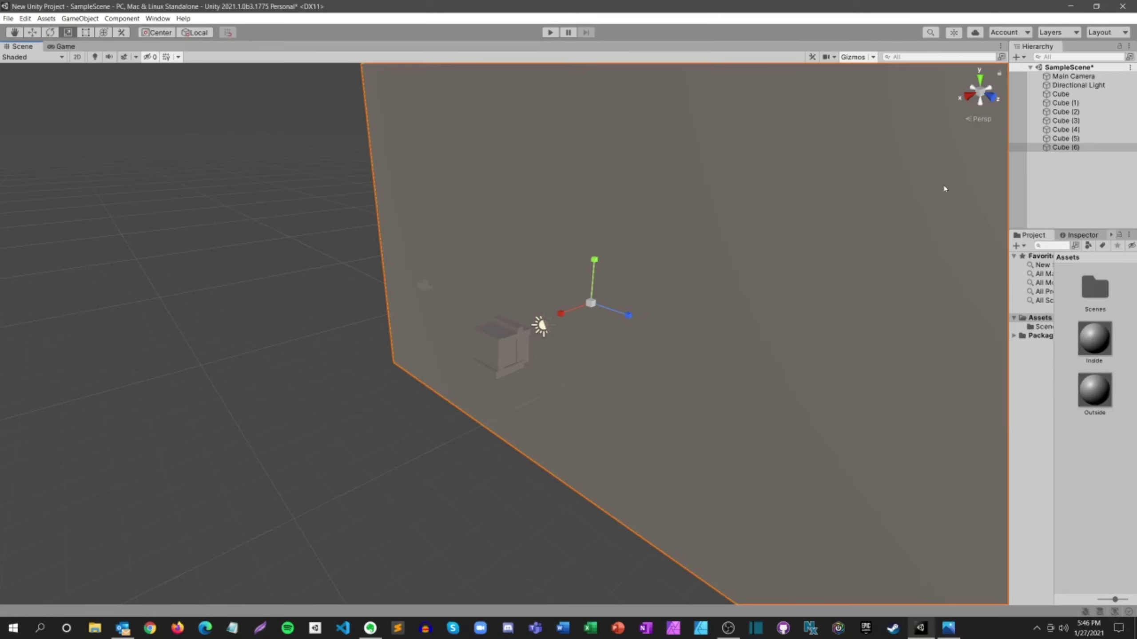
click(1070, 235)
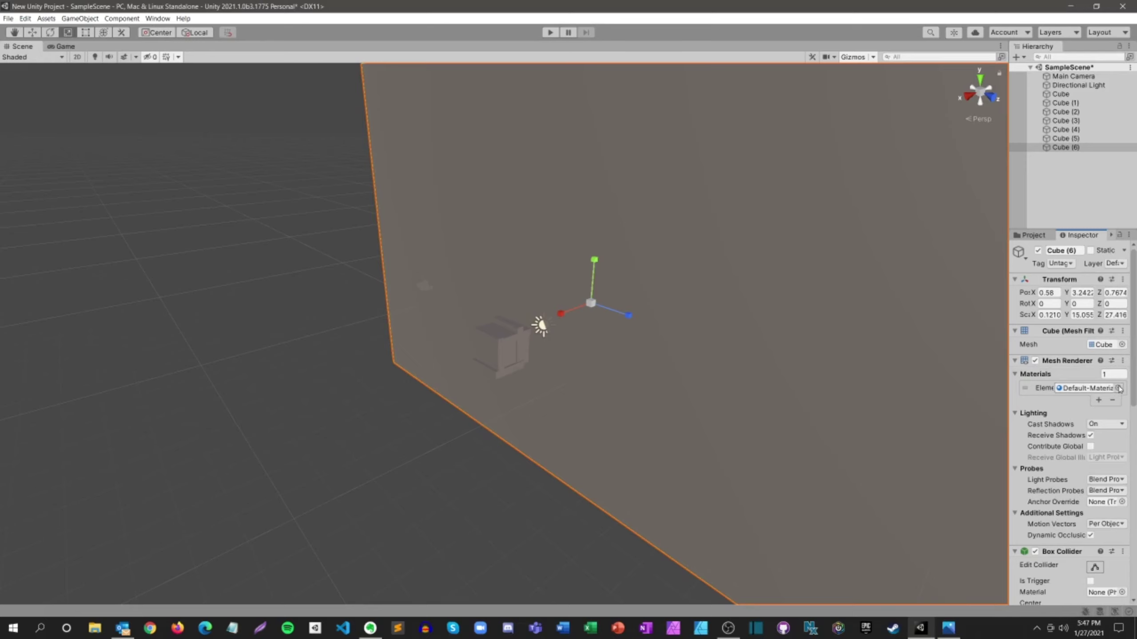
click(1119, 388)
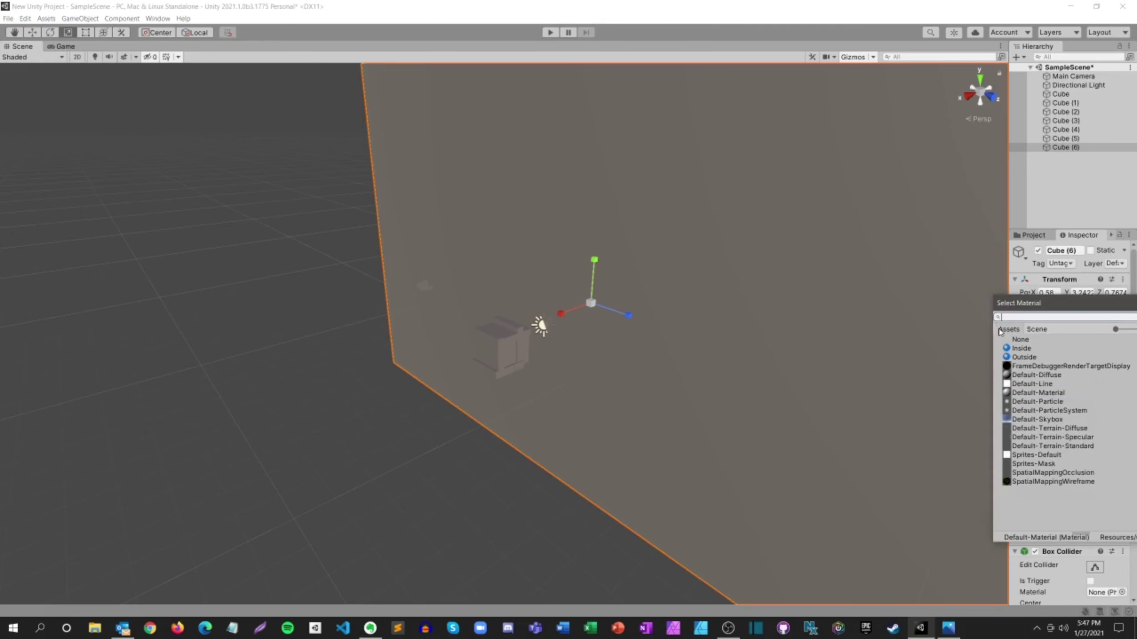
double_click(1035, 357)
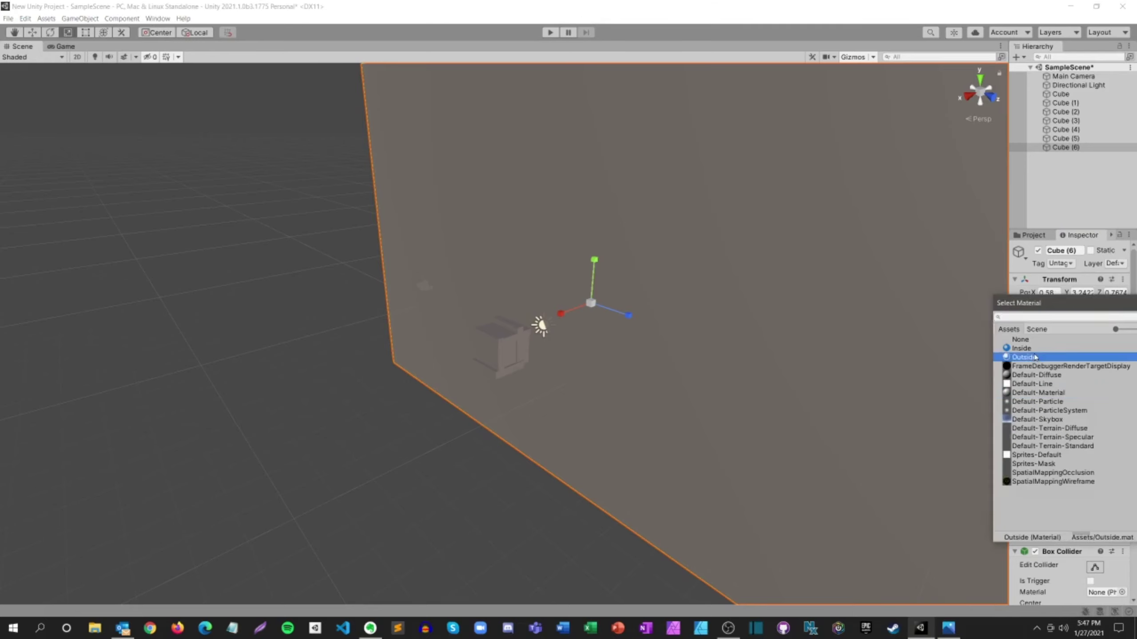
scroll(805, 304, down, 2)
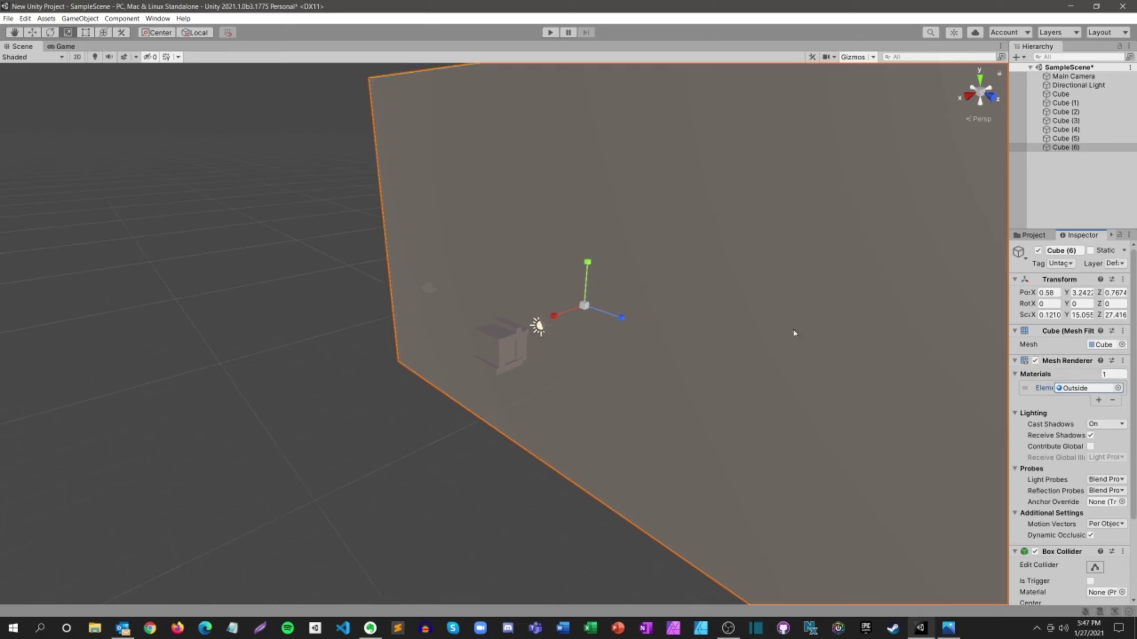
Step: Set the Outside material's albedo colour to light cyan, hexadecimal 99FEFF
scroll(1108, 446, down, 3)
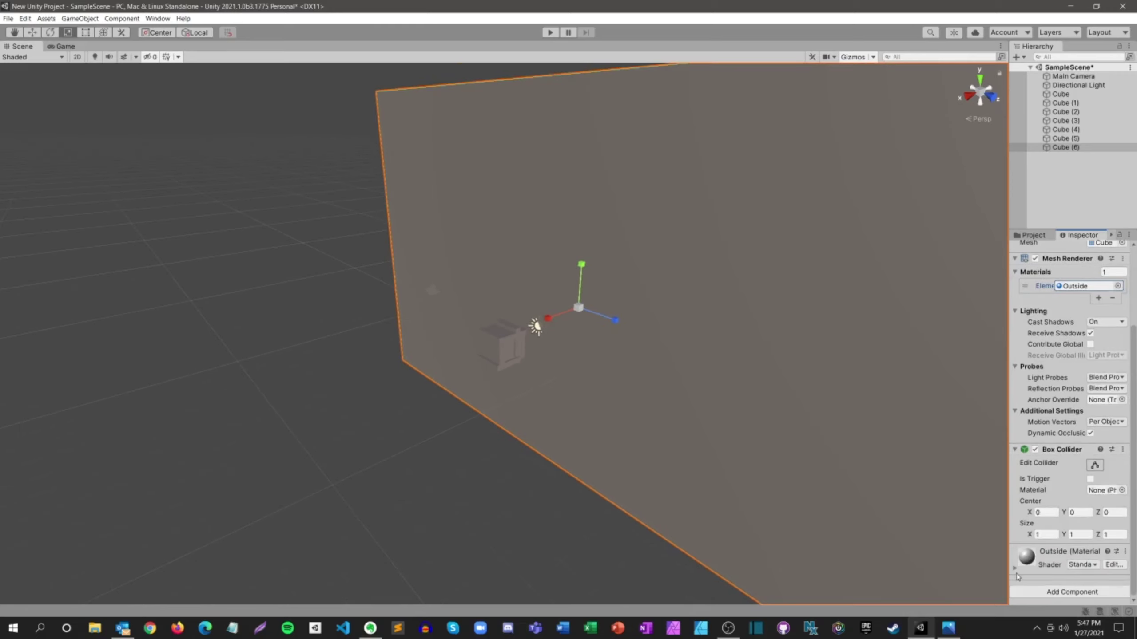
click(1015, 568)
scroll(1018, 575, down, 5)
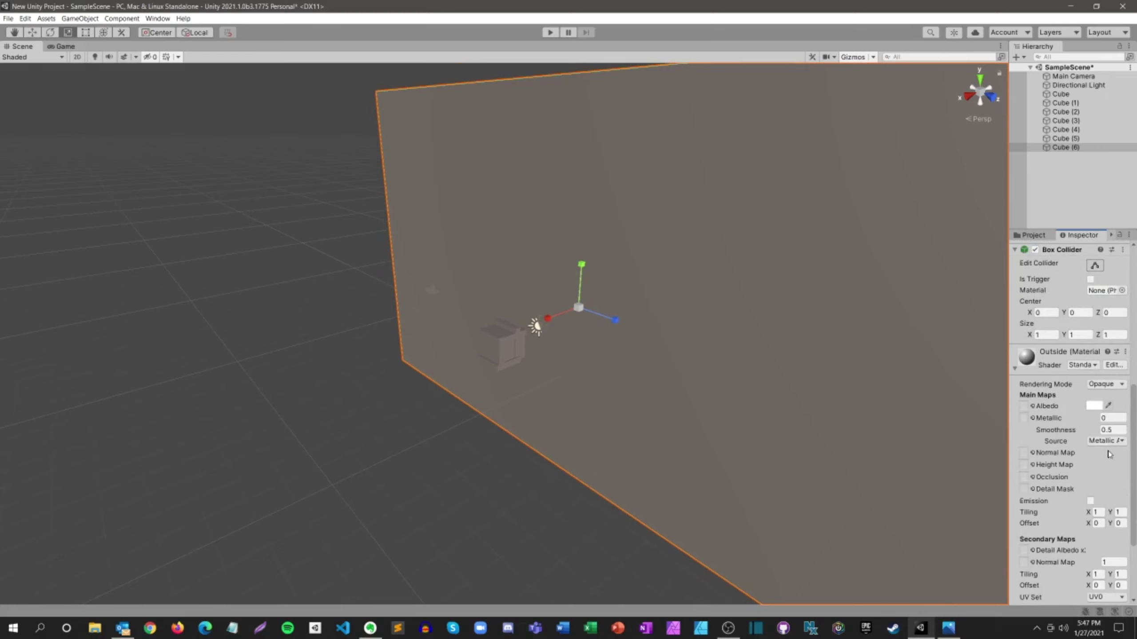
click(1025, 419)
scroll(1072, 521, down, 3)
scroll(1065, 497, up, 3)
click(1023, 407)
click(1093, 406)
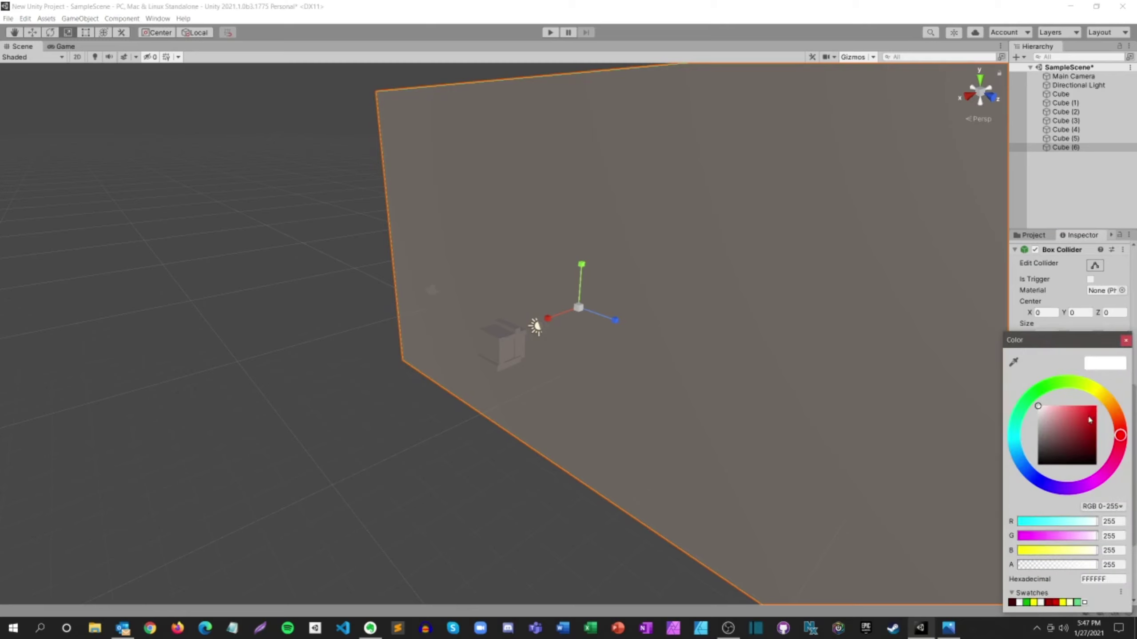
mouse_move(1015, 423)
mouse_down()
mouse_move(1013, 436)
mouse_move(1053, 405)
mouse_move(1114, 403)
mouse_up()
drag(1063, 431, 1061, 403)
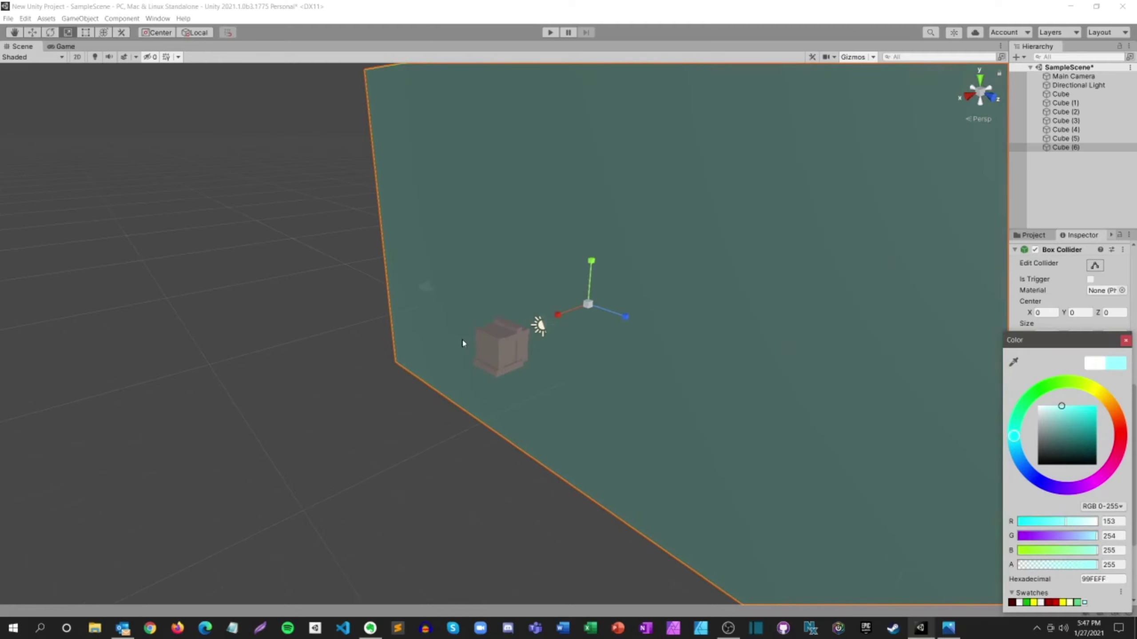
Step: Assign the Inside material to the box's front panel Cube in its Mesh Renderer
click(489, 342)
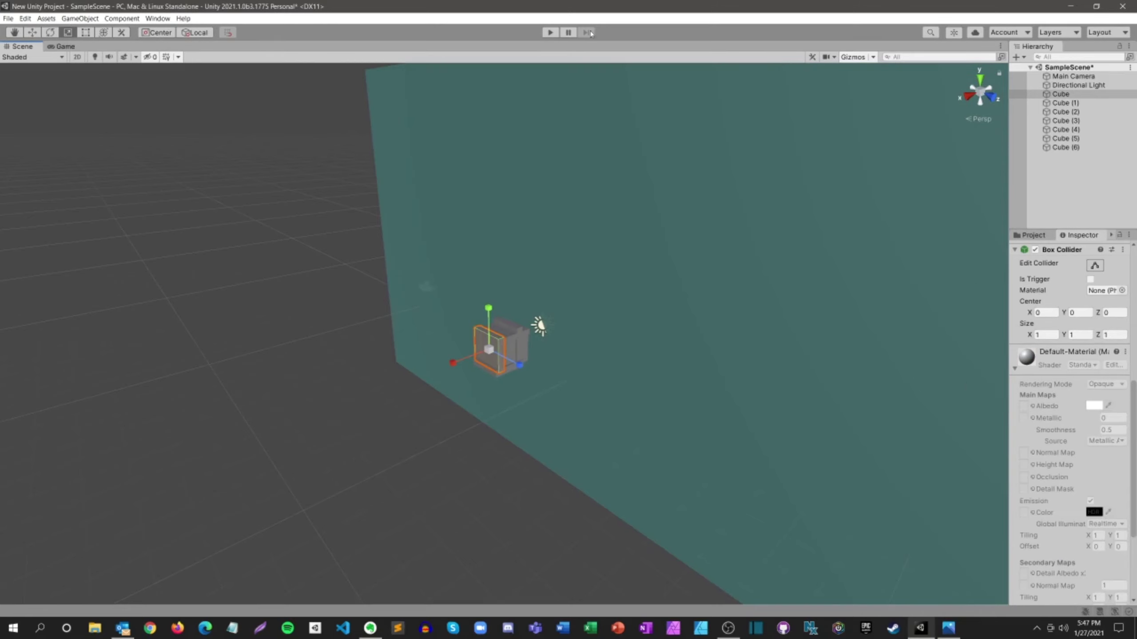
scroll(458, 340, up, 5)
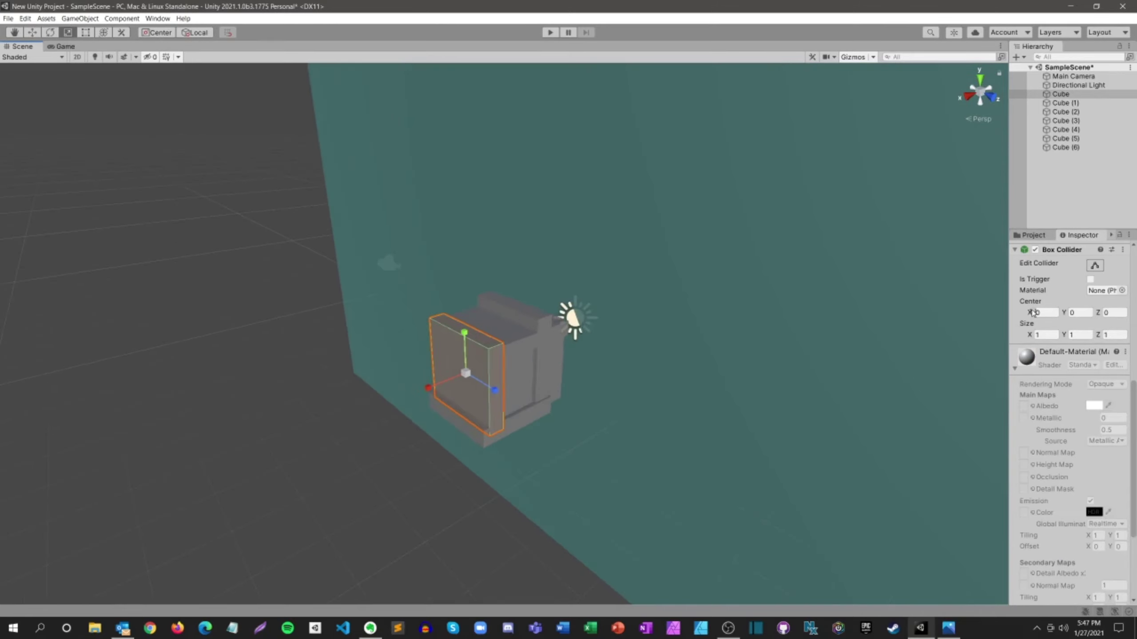
scroll(1067, 291, up, 5)
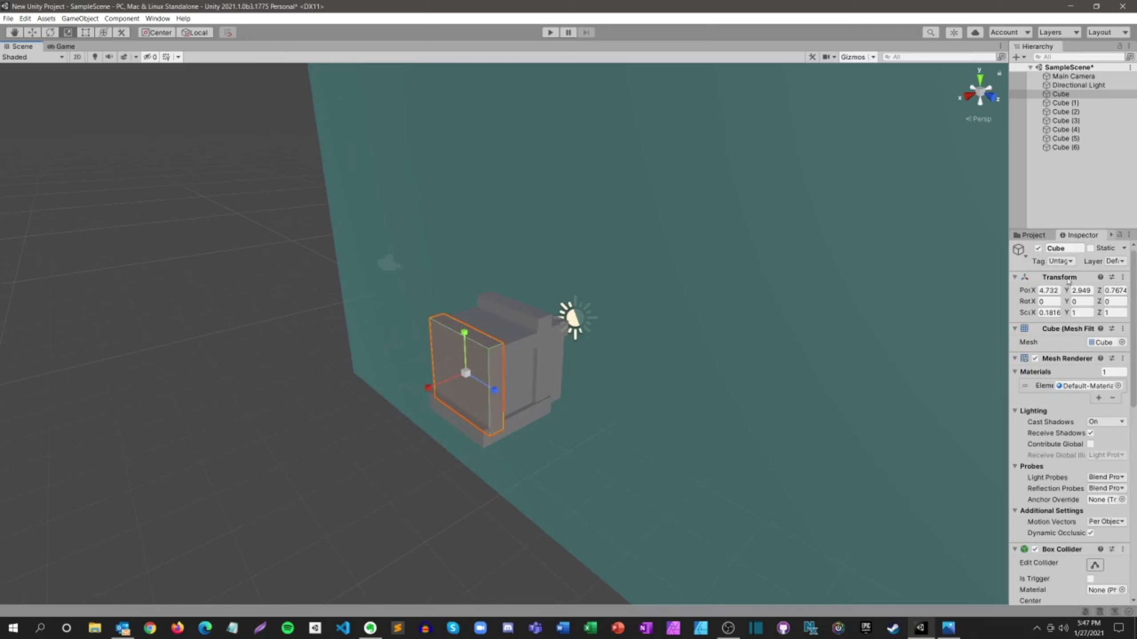
click(1118, 386)
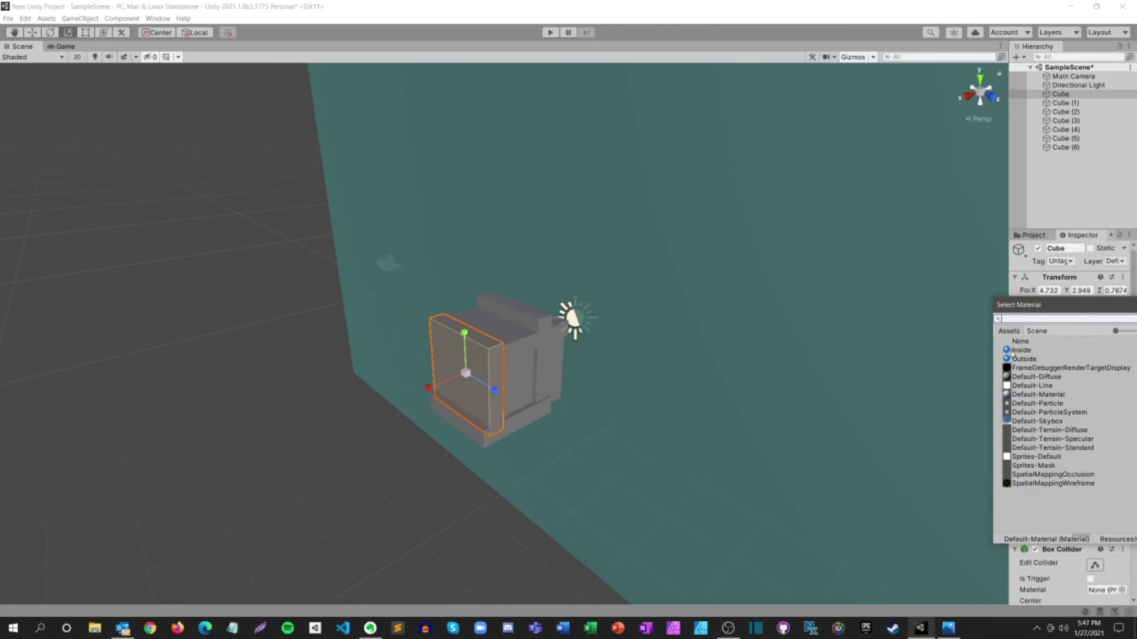
double_click(1021, 350)
Step: Set the Inside material's albedo colour to muted red, hexadecimal A95555
scroll(1059, 444, down, 3)
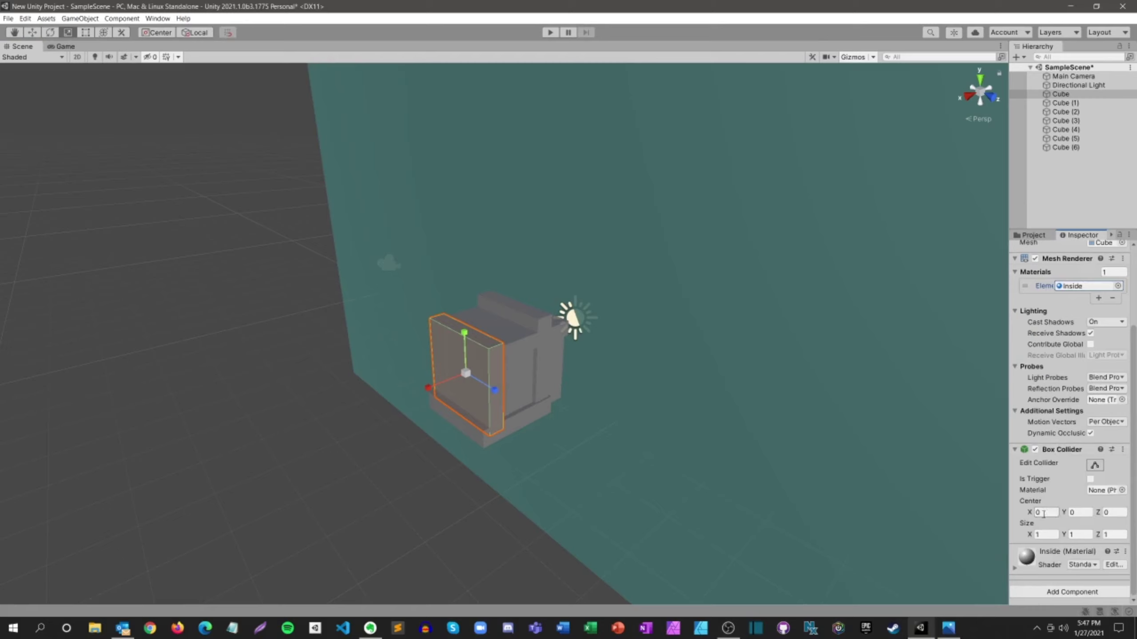
click(1013, 570)
scroll(1083, 492, down, 4)
click(1094, 405)
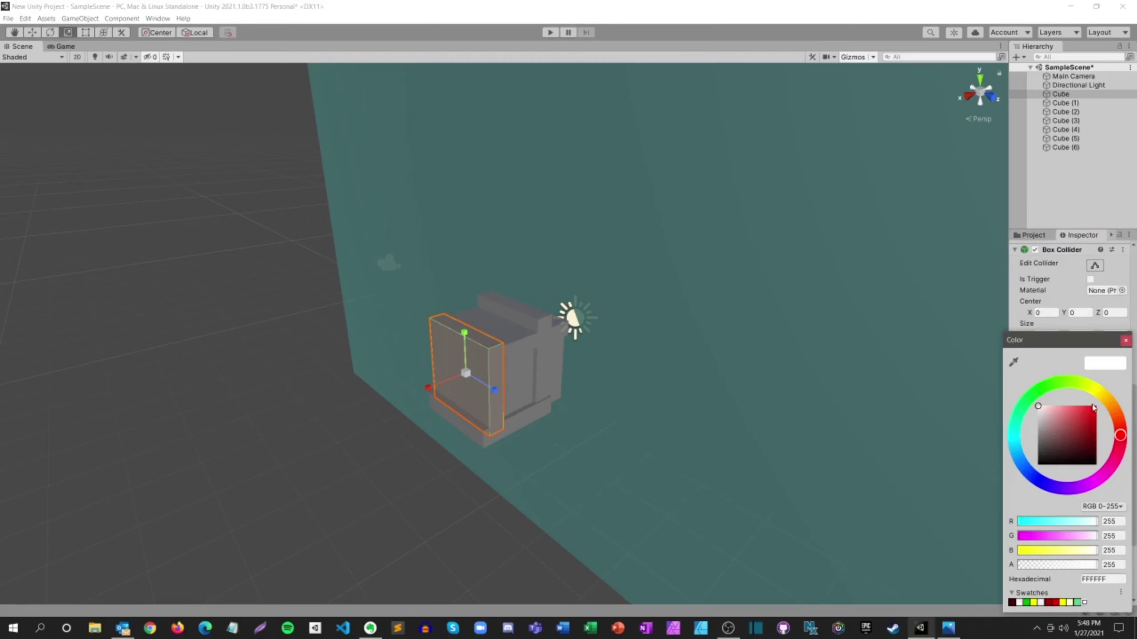
mouse_move(1070, 427)
mouse_down()
mouse_move(1090, 461)
mouse_move(1129, 418)
mouse_move(1068, 429)
mouse_up()
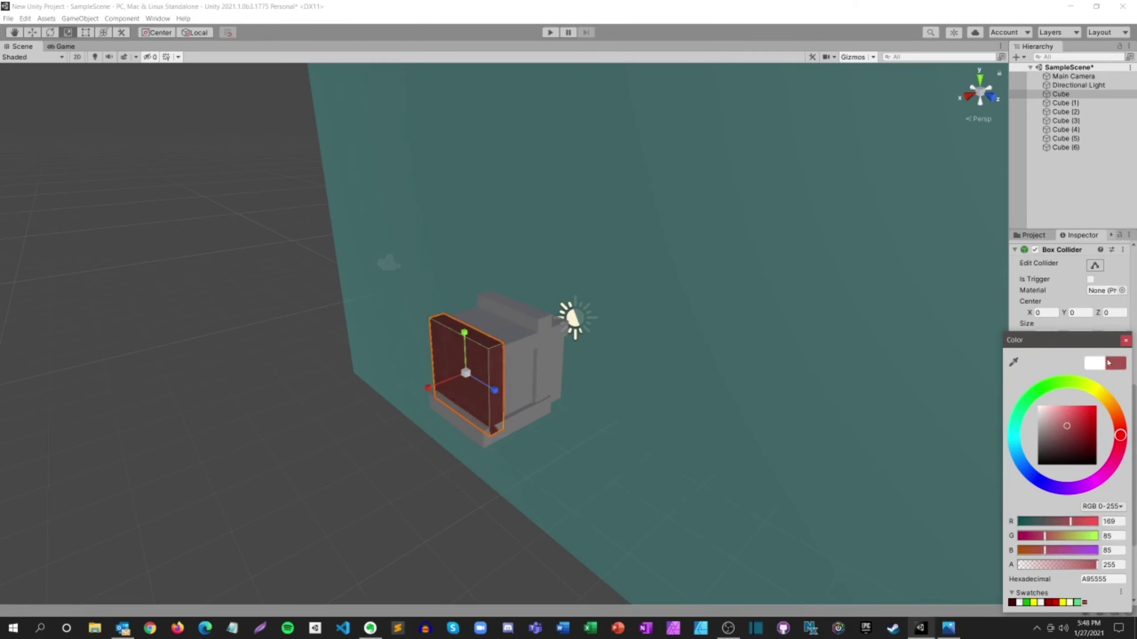
Step: Close the colour picker and assign the Inside material to the box's top panel, Cube (5)
click(1125, 341)
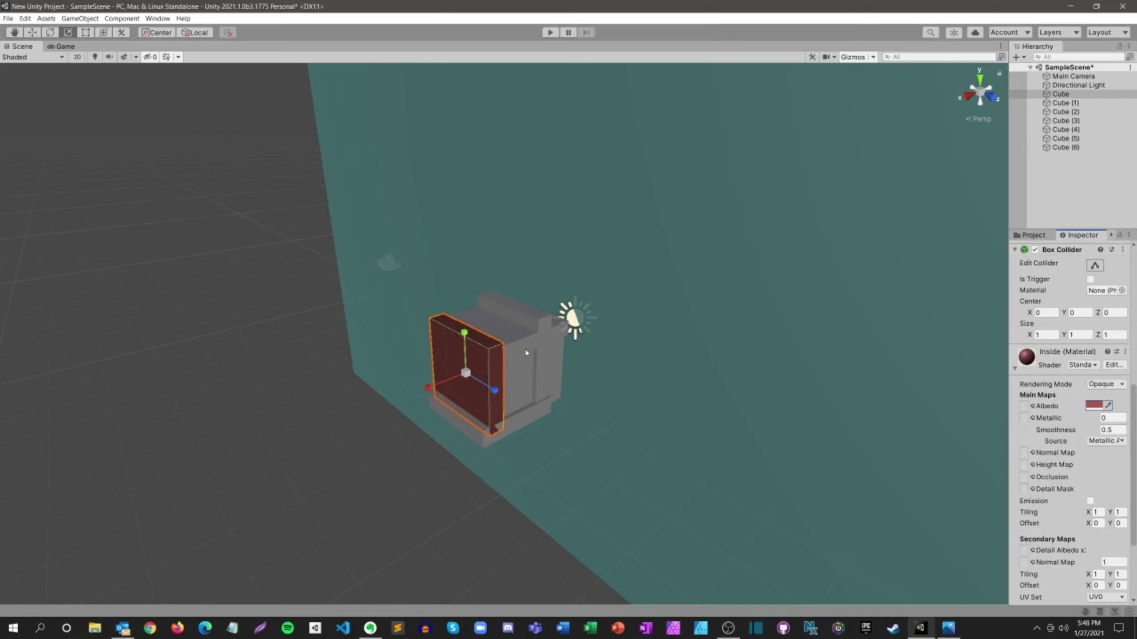
click(506, 335)
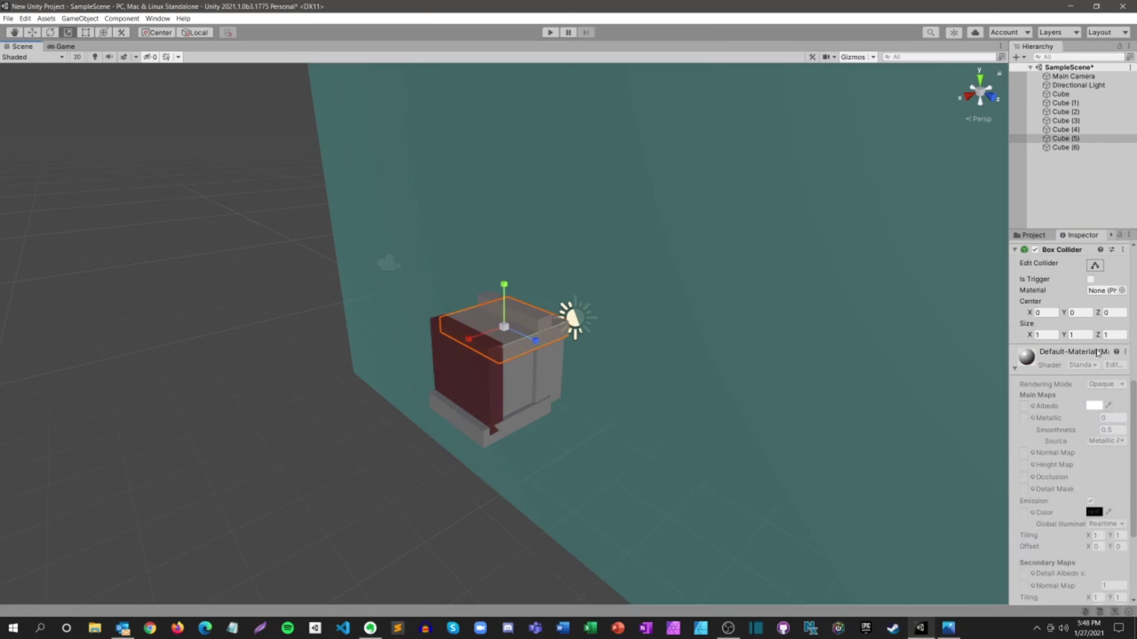
scroll(1095, 345, up, 3)
scroll(1095, 345, up, 3)
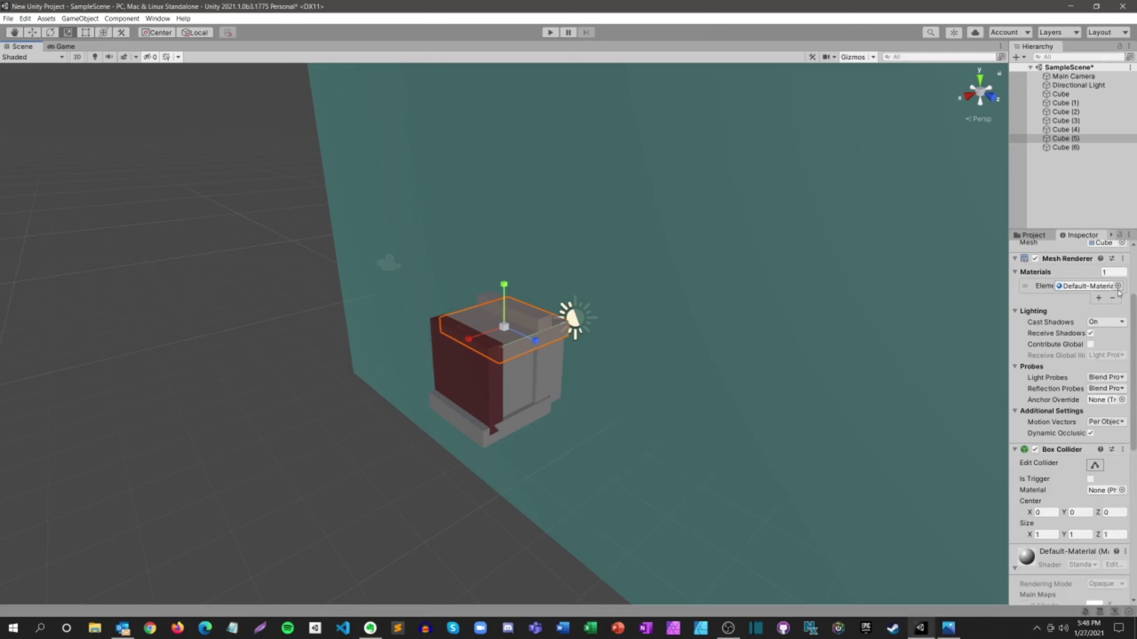
click(1121, 287)
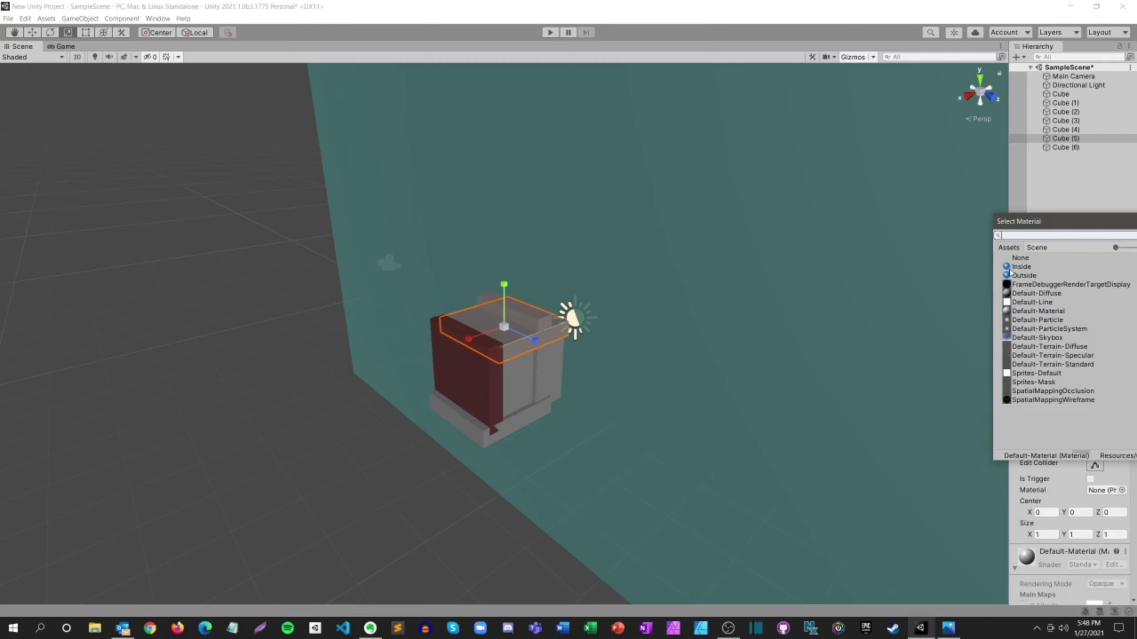
double_click(1021, 266)
Step: Assign the Inside material to the box's back panel, Cube (1), in its Mesh Renderer
scroll(636, 334, up, 1)
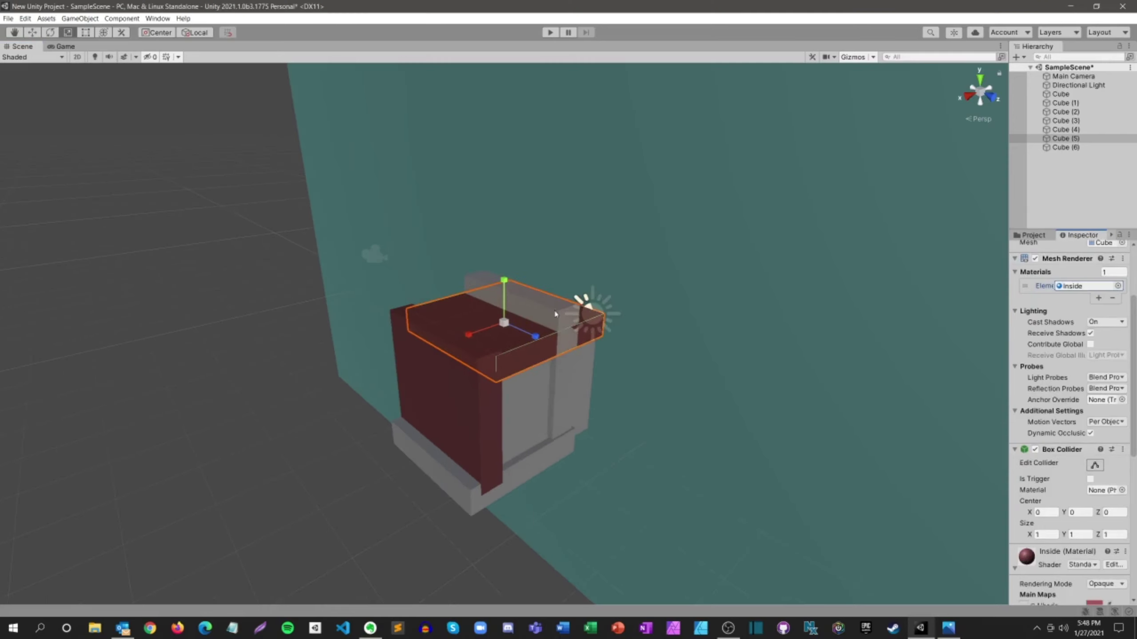
click(552, 313)
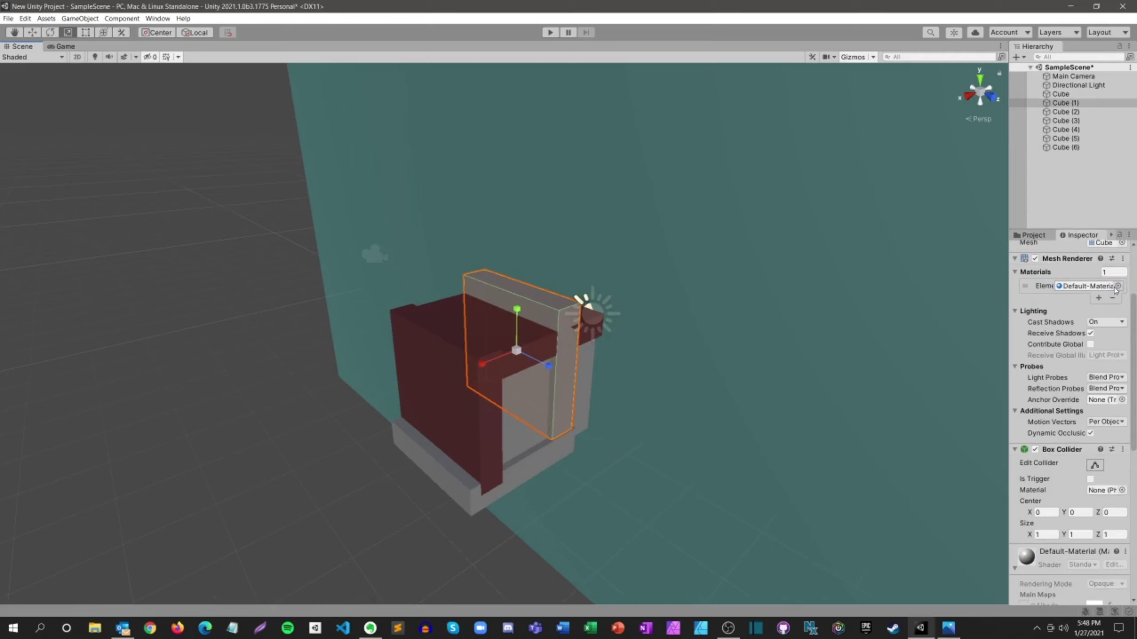
click(1117, 286)
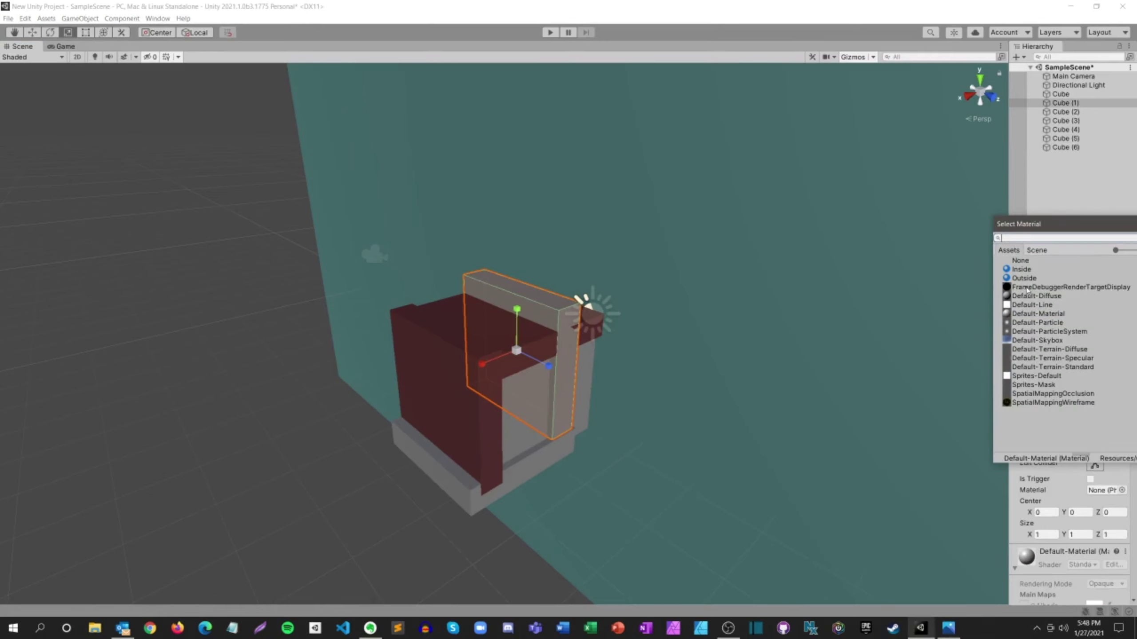
double_click(1021, 269)
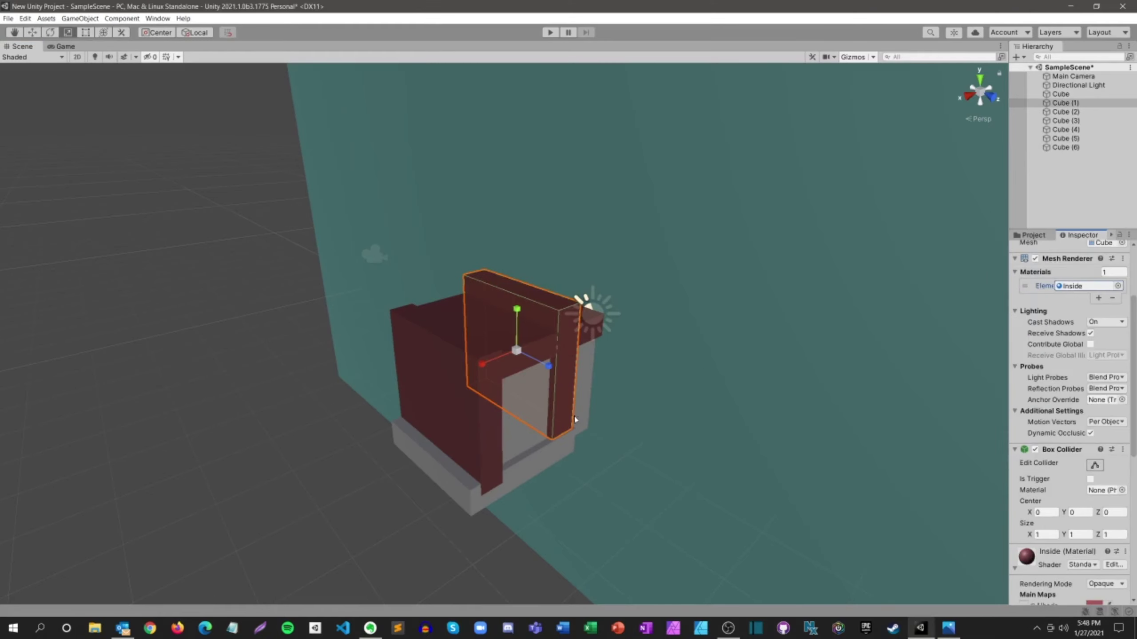
Step: Assign the Inside material to the box's bottom panel, Cube (4), in its Mesh Renderer
click(520, 461)
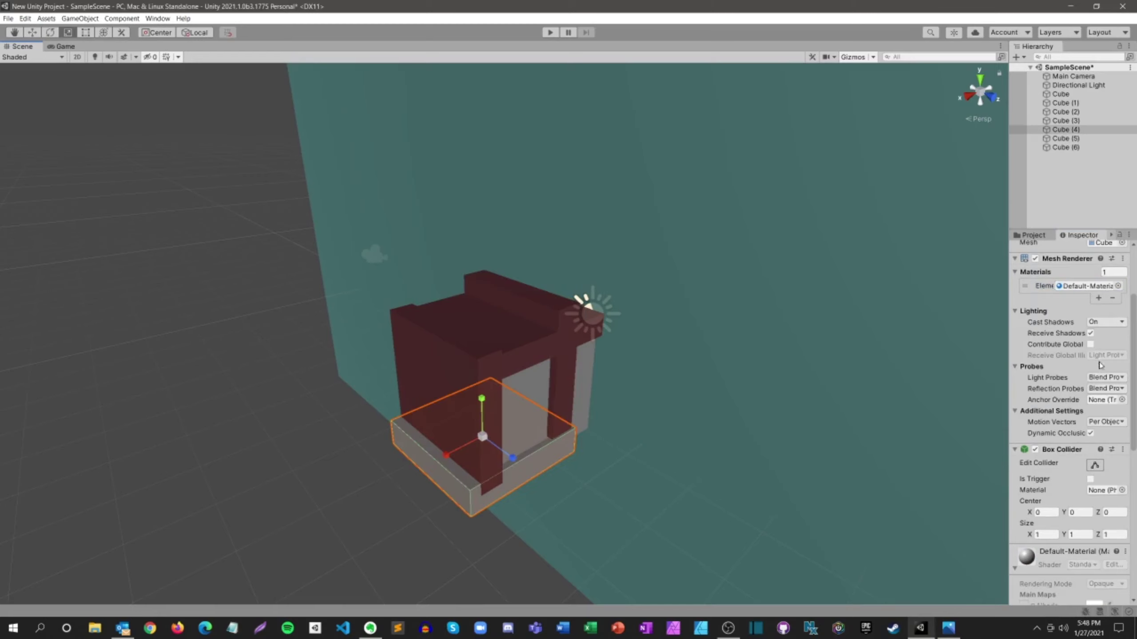
scroll(1101, 365, up, 5)
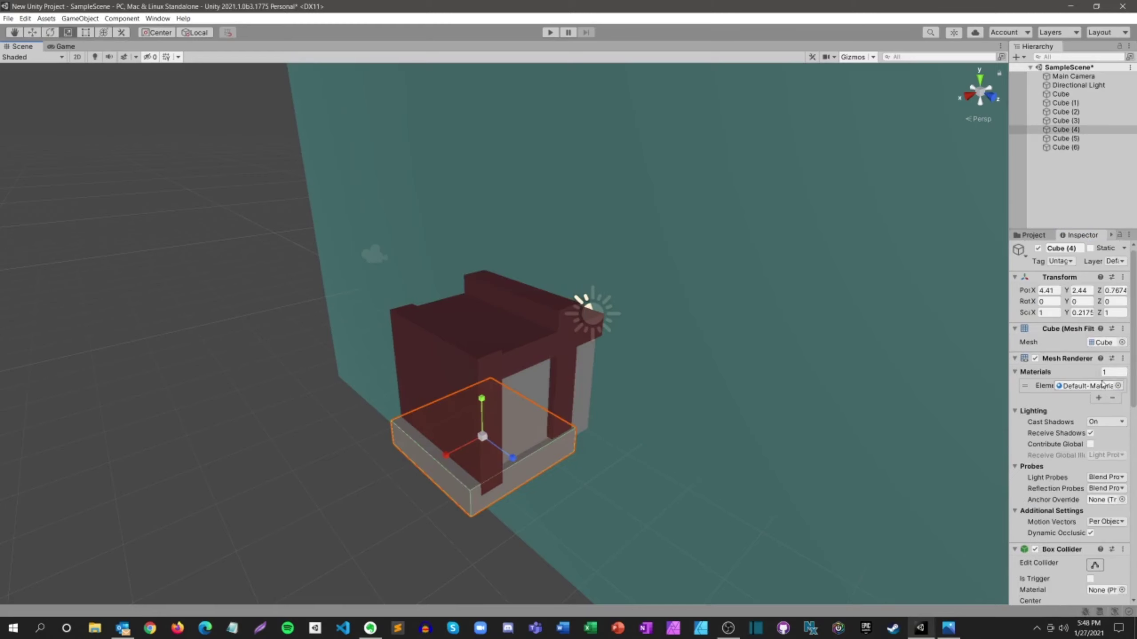
click(1118, 386)
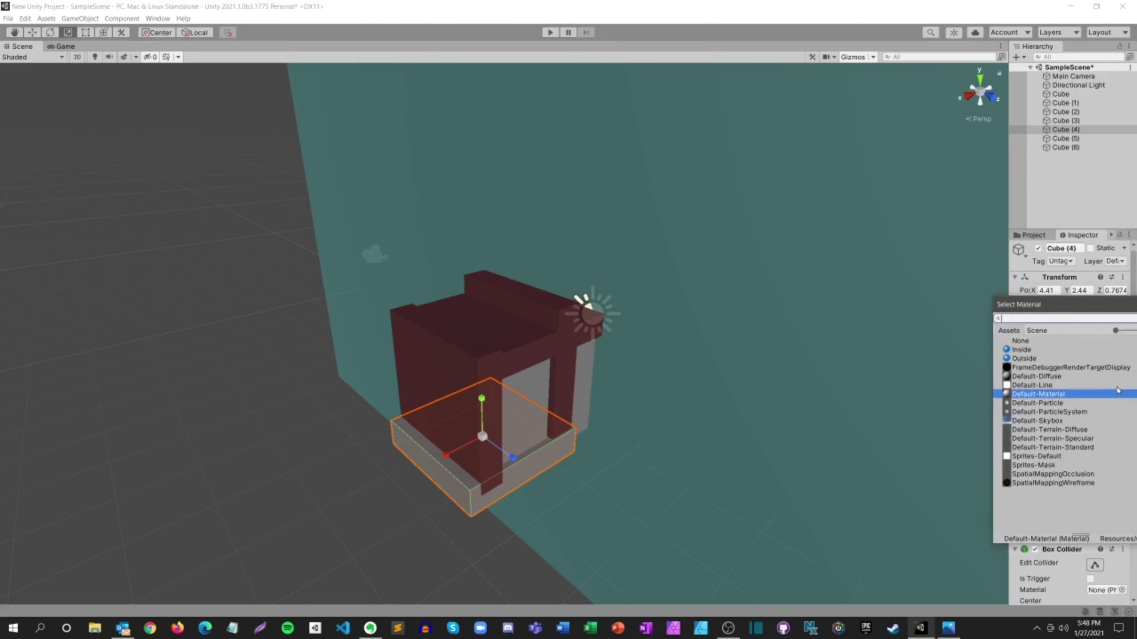
double_click(1012, 351)
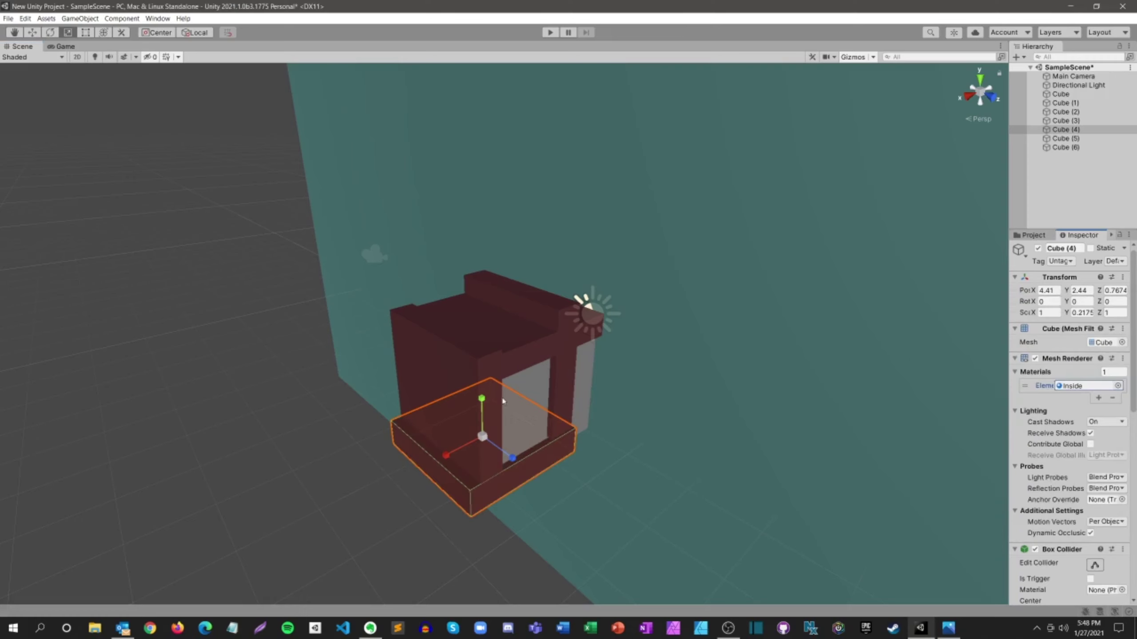
Step: Assign the Inside material to the box's side panel Cube (2) in its Mesh Renderer
click(581, 398)
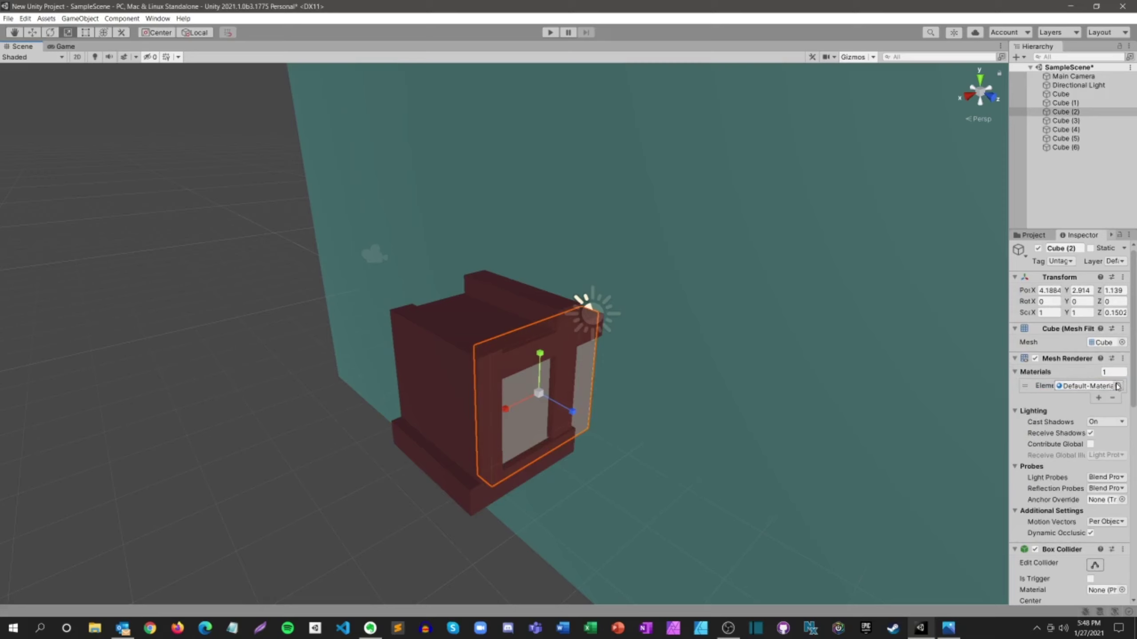
click(1118, 386)
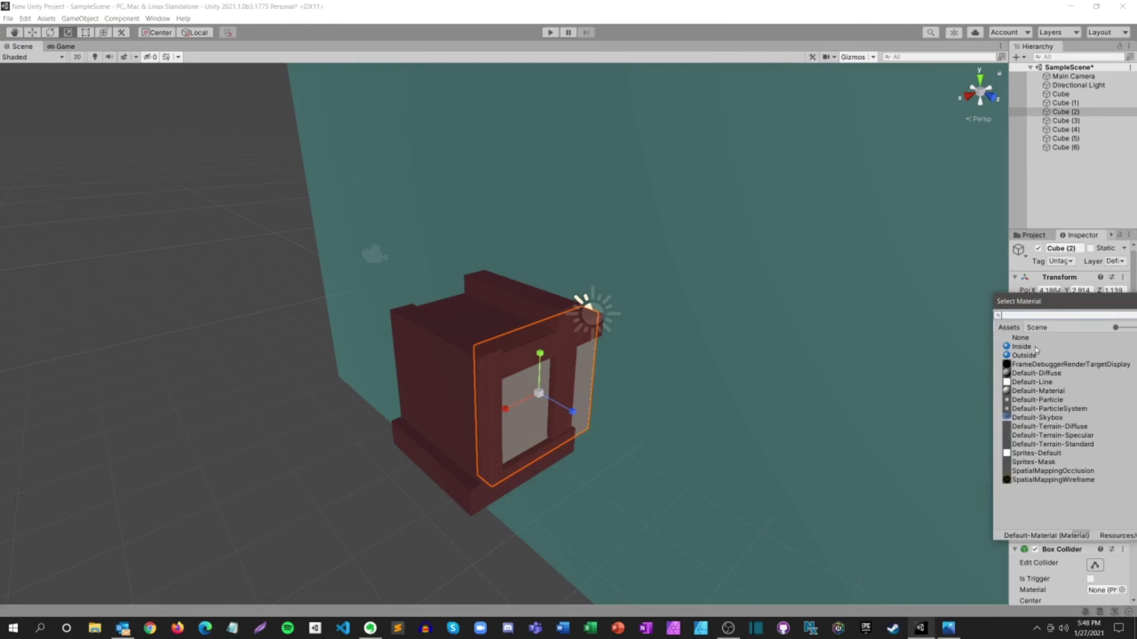
click(1021, 347)
double_click(1035, 348)
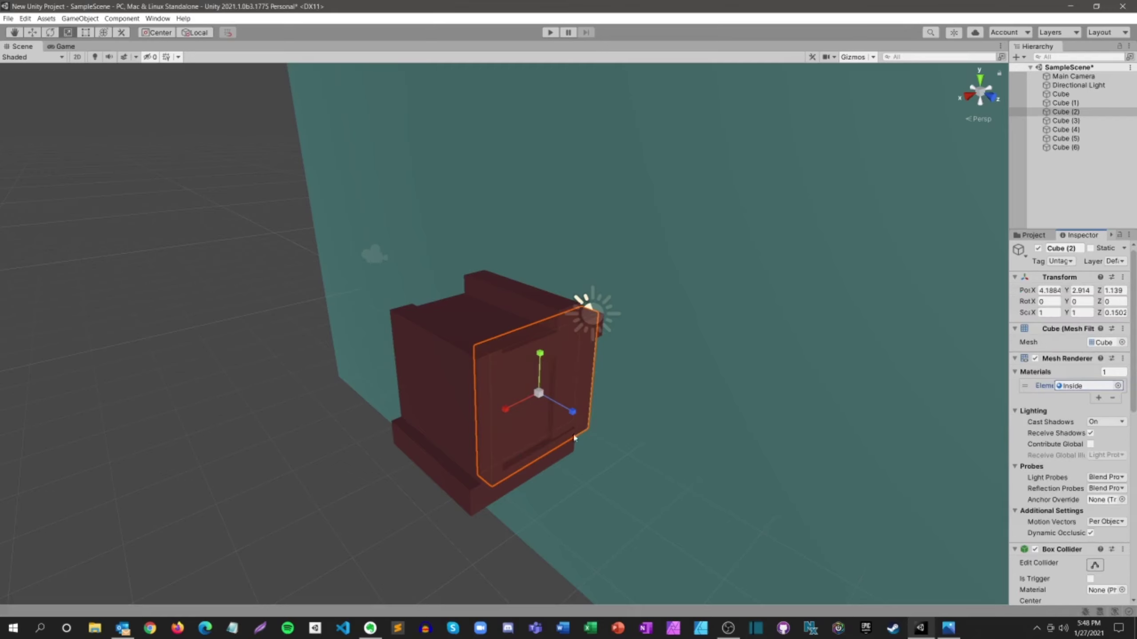
Step: Assign the Inside material to the opposite side panel, Cube (3), in its Mesh Renderer
right_drag(574, 438, 857, 409)
scroll(660, 280, down, 3)
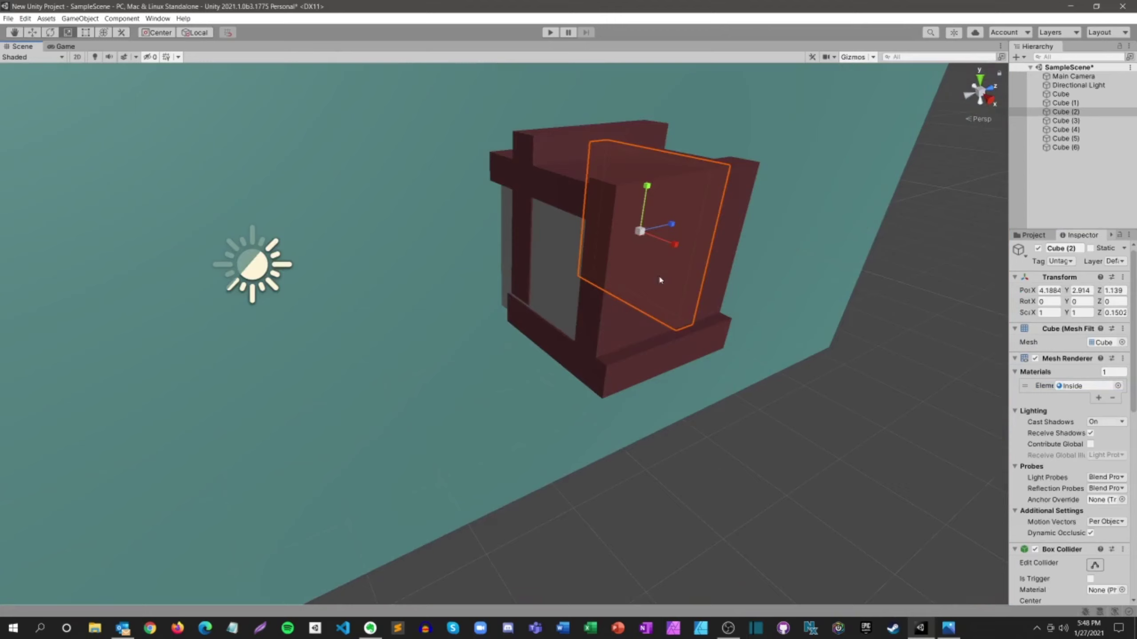
click(559, 276)
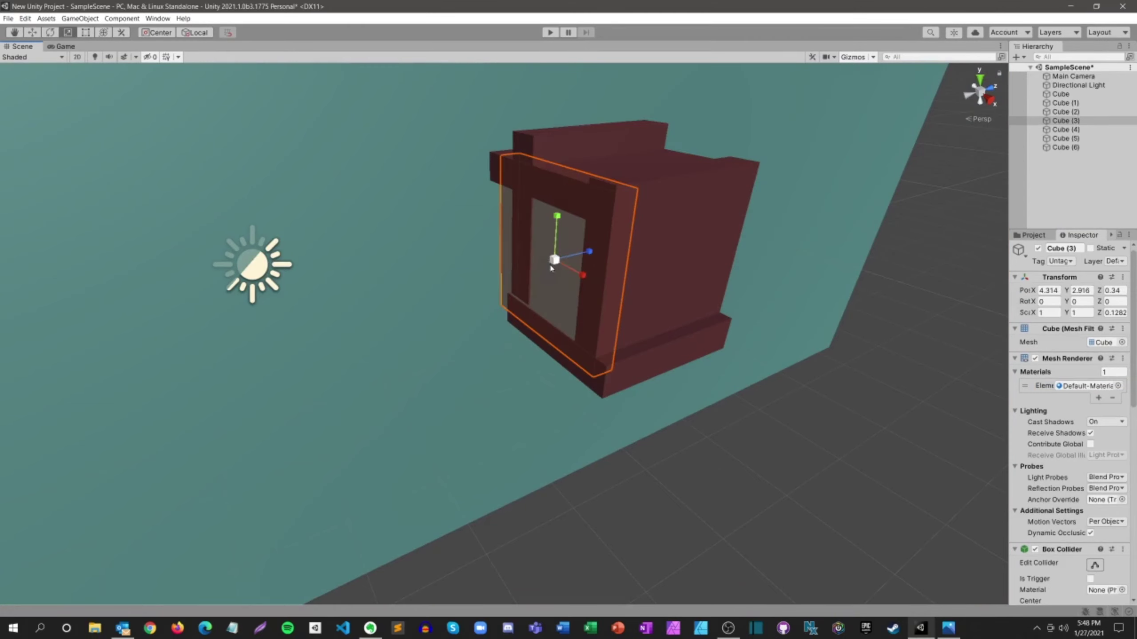
click(1117, 386)
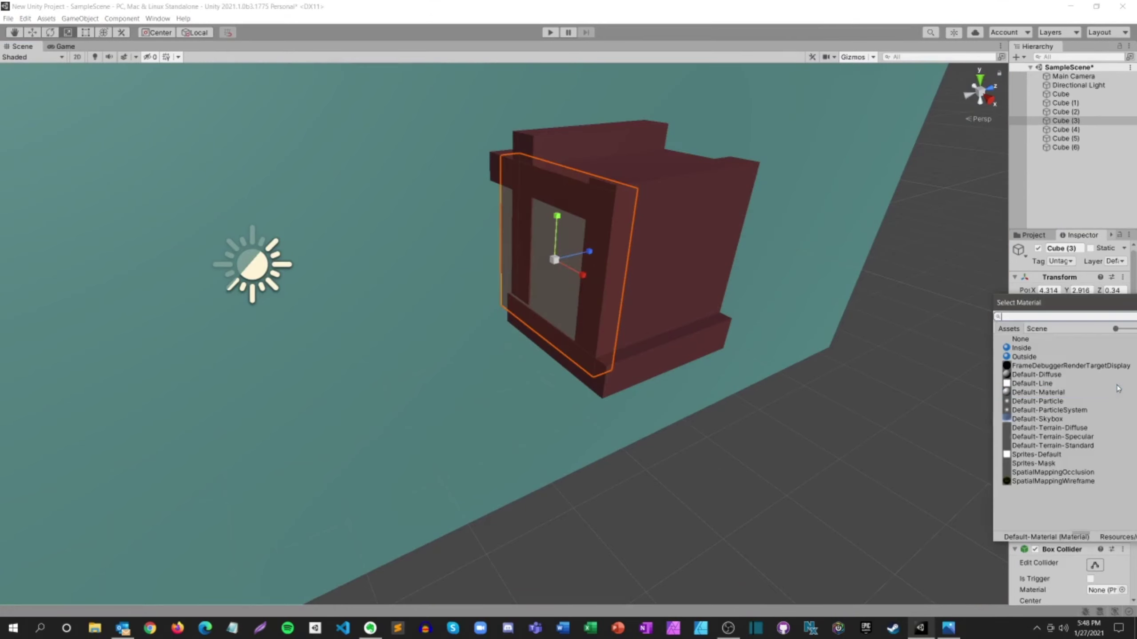
click(1022, 348)
Step: Delete the box panels Cube, Cube (5), Cube (3), Cube (1) and Cube (2), leaving only the bottom panel and the large wall
right_drag(742, 380, 669, 293)
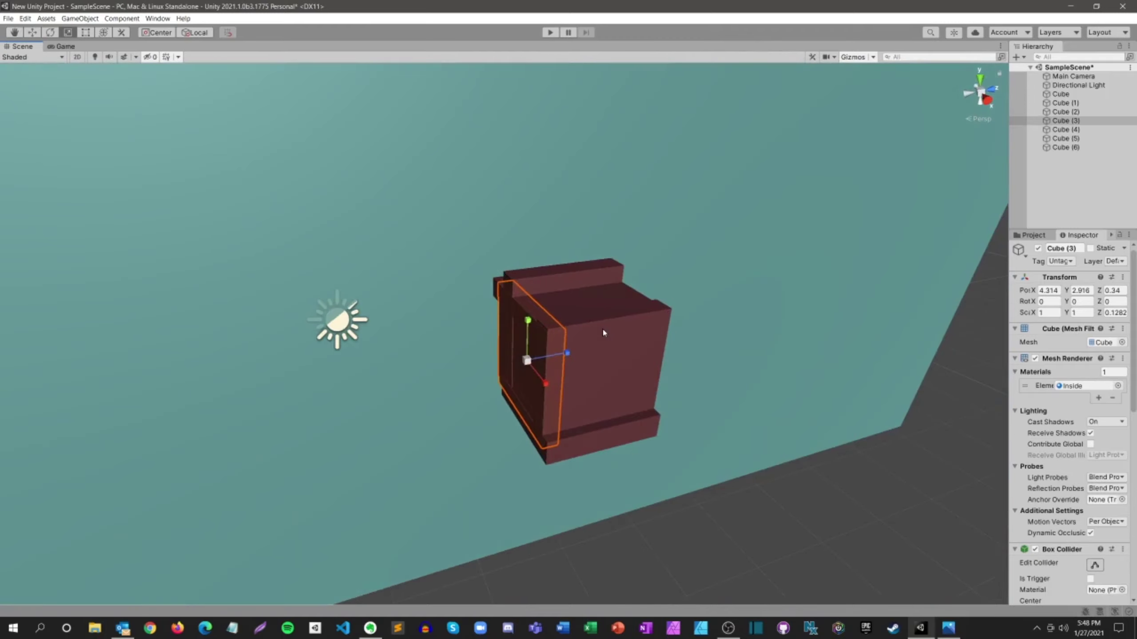
scroll(603, 331, up, 3)
scroll(603, 336, down, 3)
right_drag(602, 334, 857, 362)
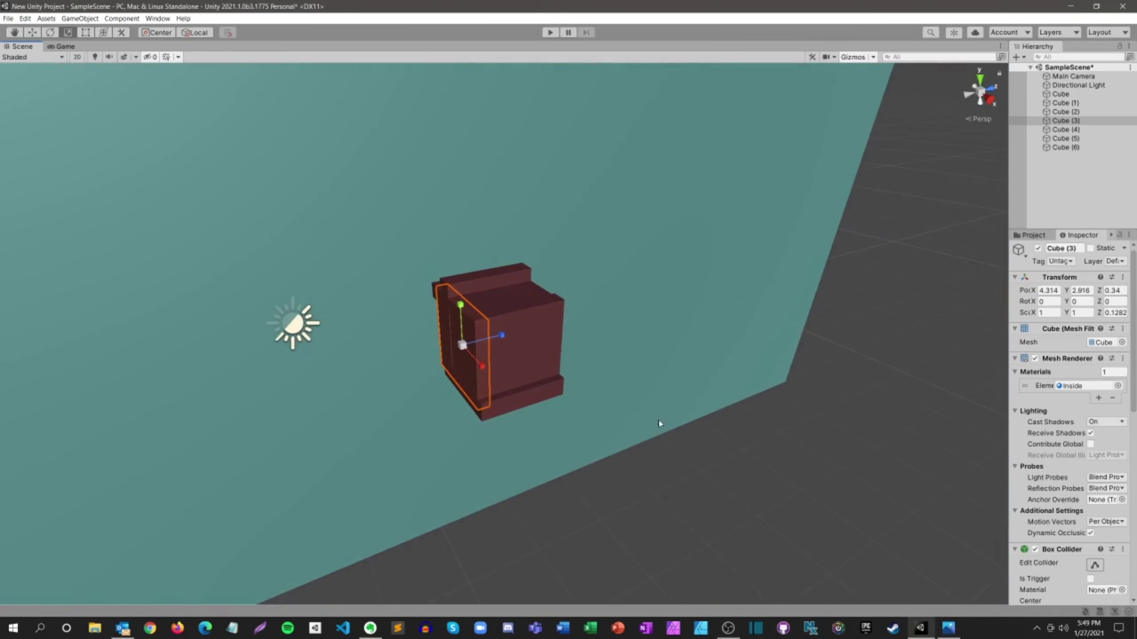
click(33, 34)
click(531, 364)
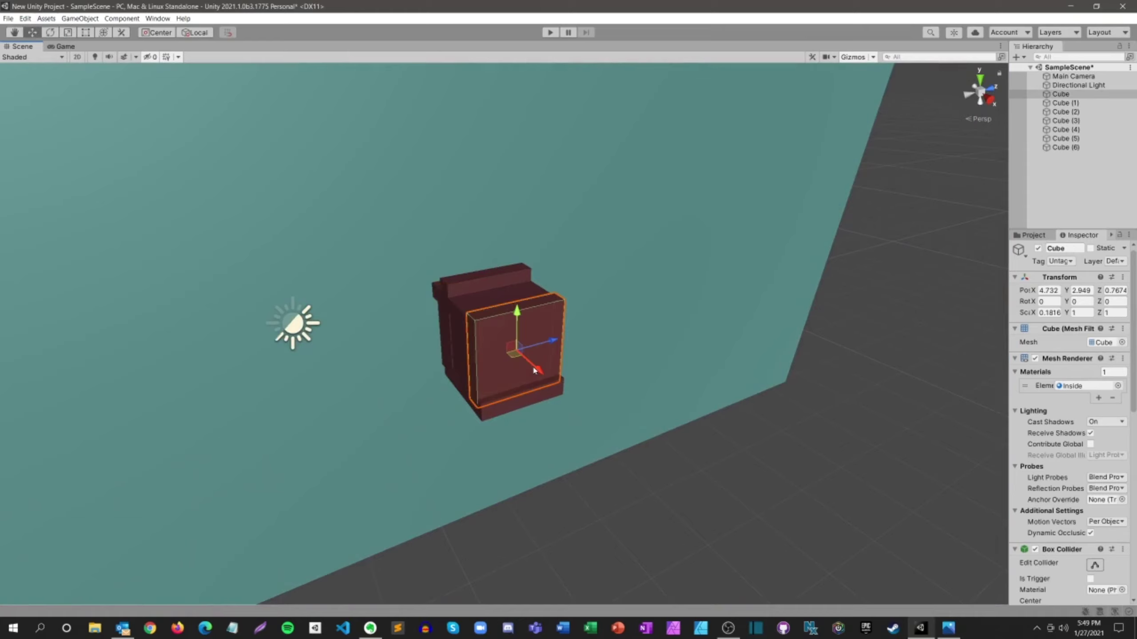
key(Delete)
click(479, 308)
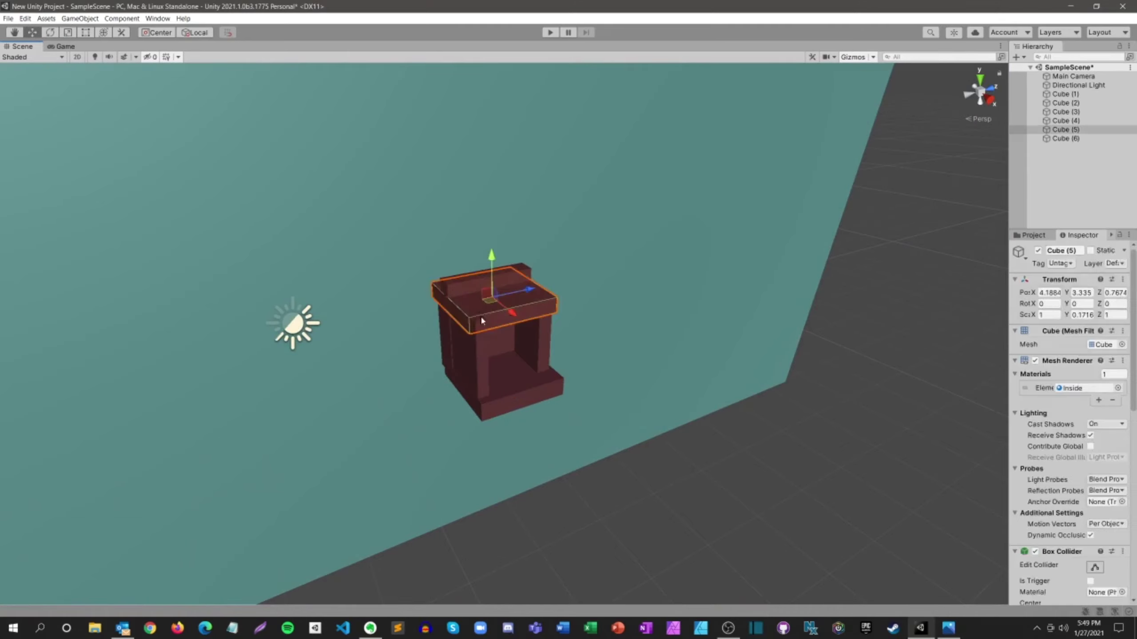
key(Delete)
click(479, 341)
key(Delete)
click(485, 325)
key(Delete)
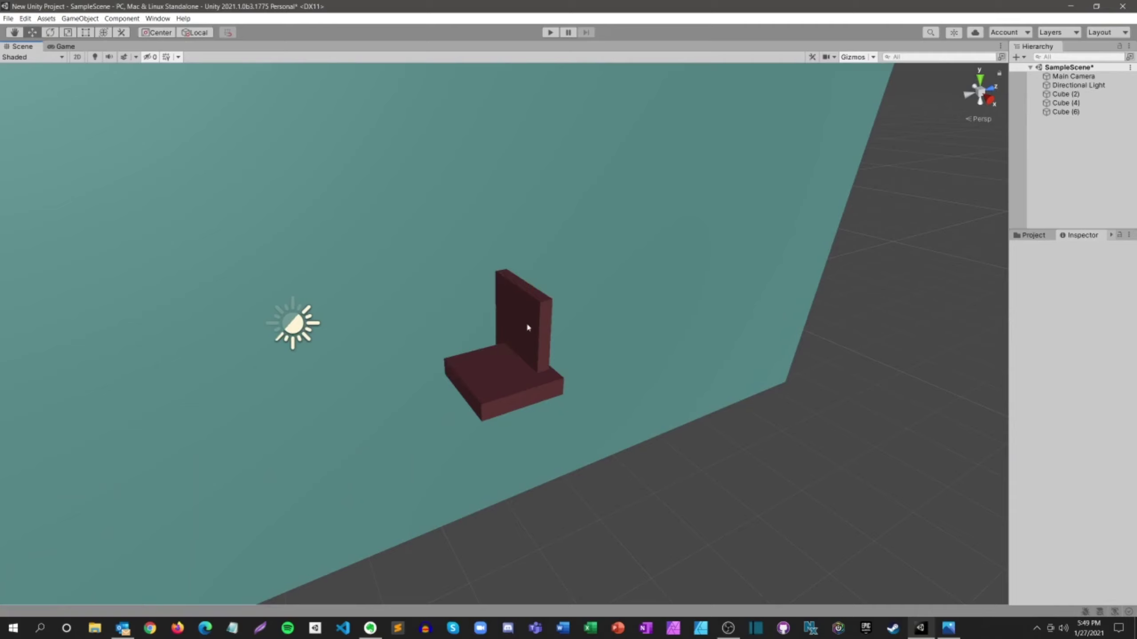
click(527, 323)
key(Delete)
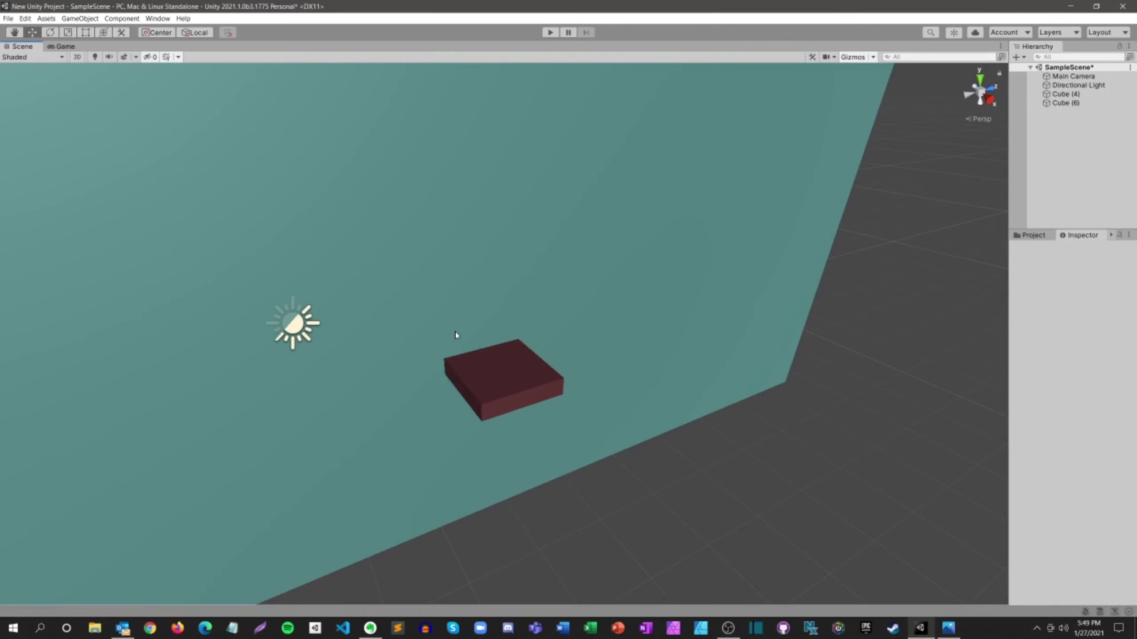
Step: Undo all the box panel deletions, back to the front panel Cube
key(ctrl+z)
key(ctrl+z)
key(ctrl+z)
key(ctrl+z)
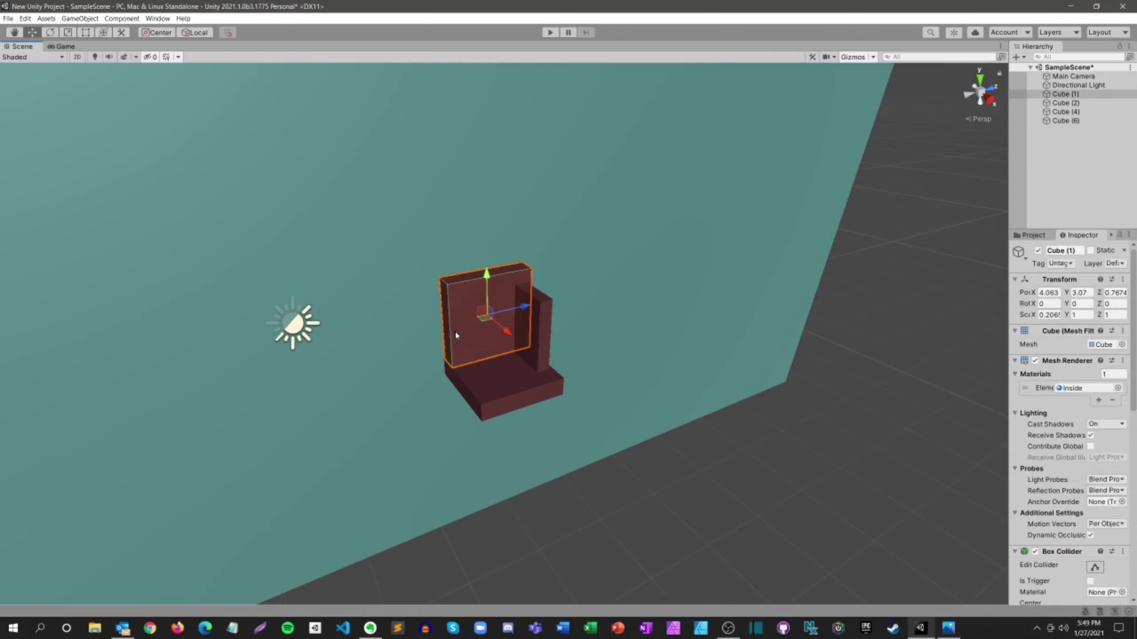
key(ctrl+z)
key(ctrl+z)
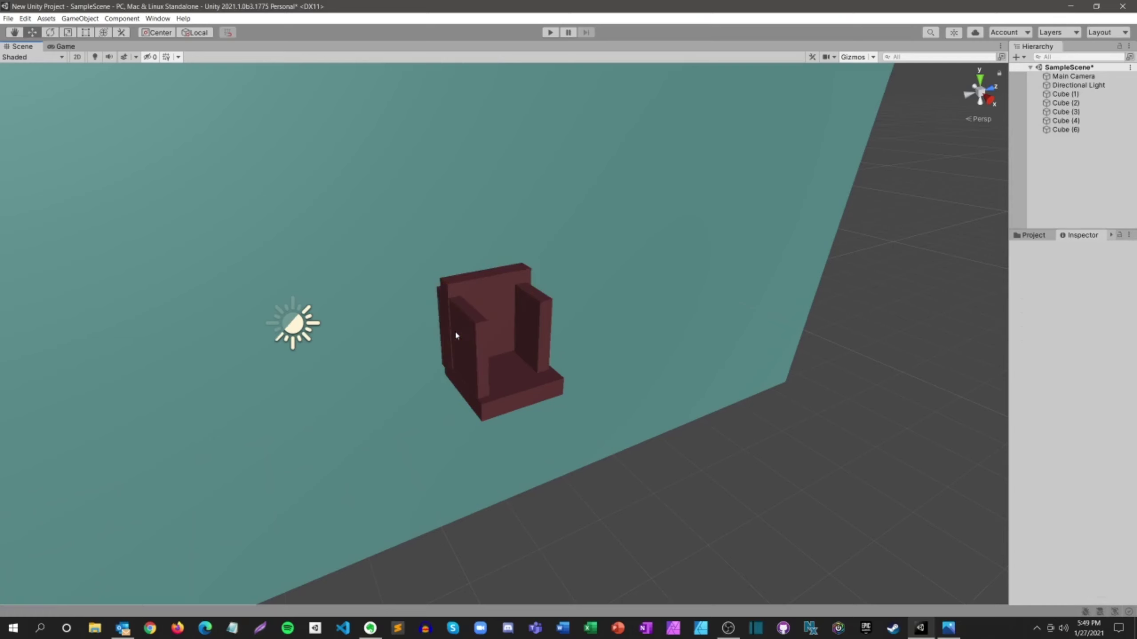
key(ctrl+z)
key(ctrl+z)
key(ctrl+z)
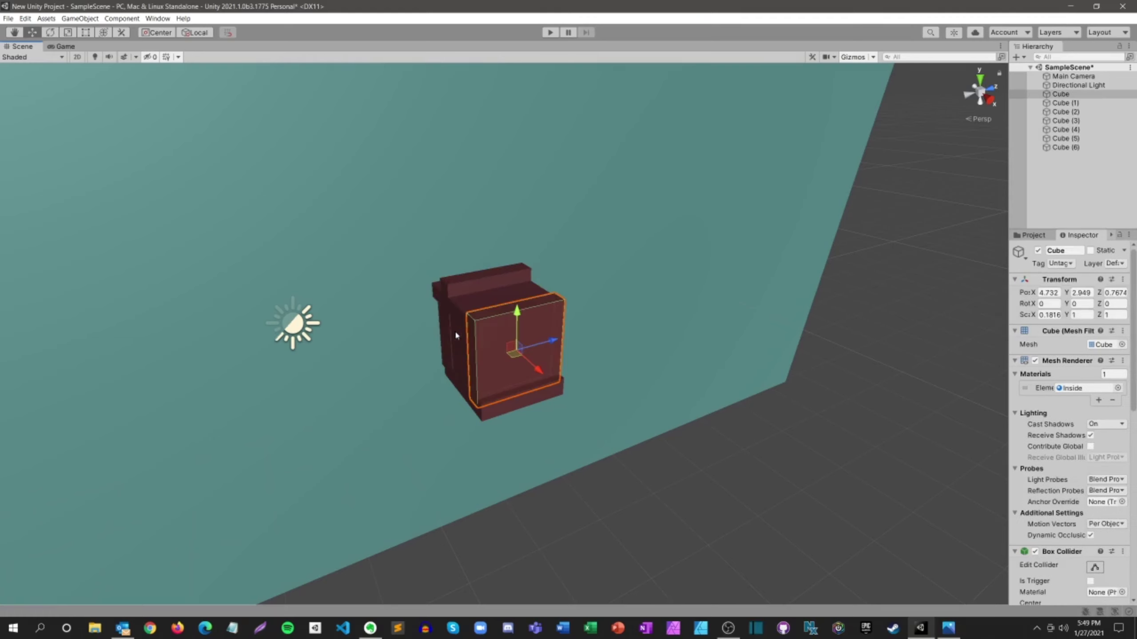
Step: Deselect the front panel and delete the Main Camera from the scene
click(888, 375)
right_drag(888, 375, 674, 375)
scroll(917, 349, up, 6)
scroll(675, 375, down, 3)
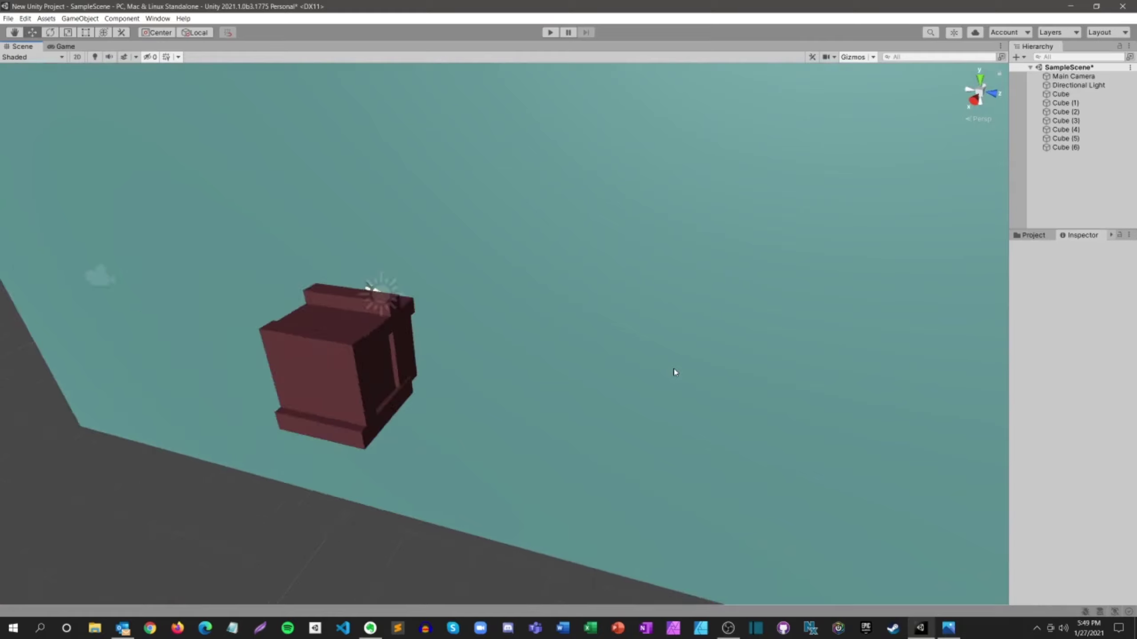
right_drag(682, 421, 560, 405)
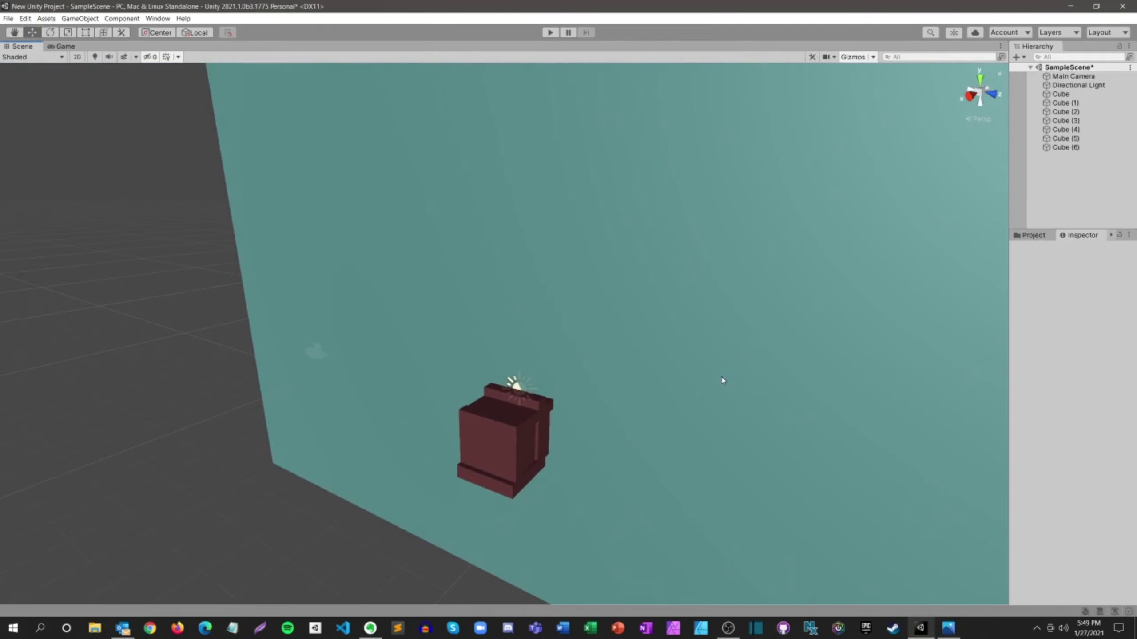
right_drag(722, 380, 731, 414)
scroll(705, 412, up, 6)
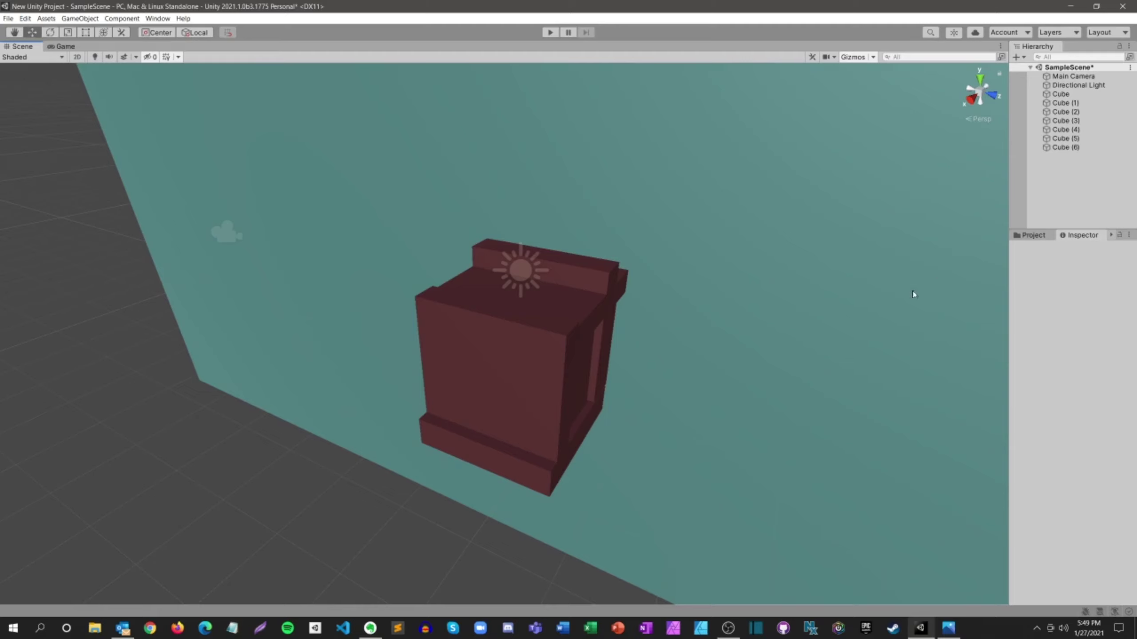
click(1073, 77)
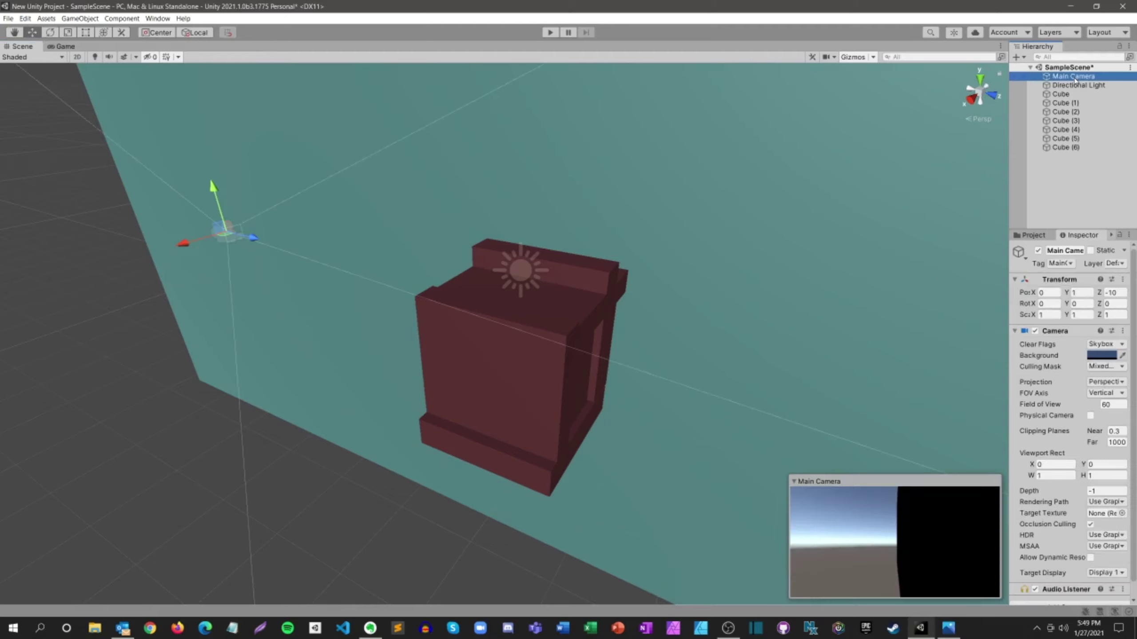
key(Delete)
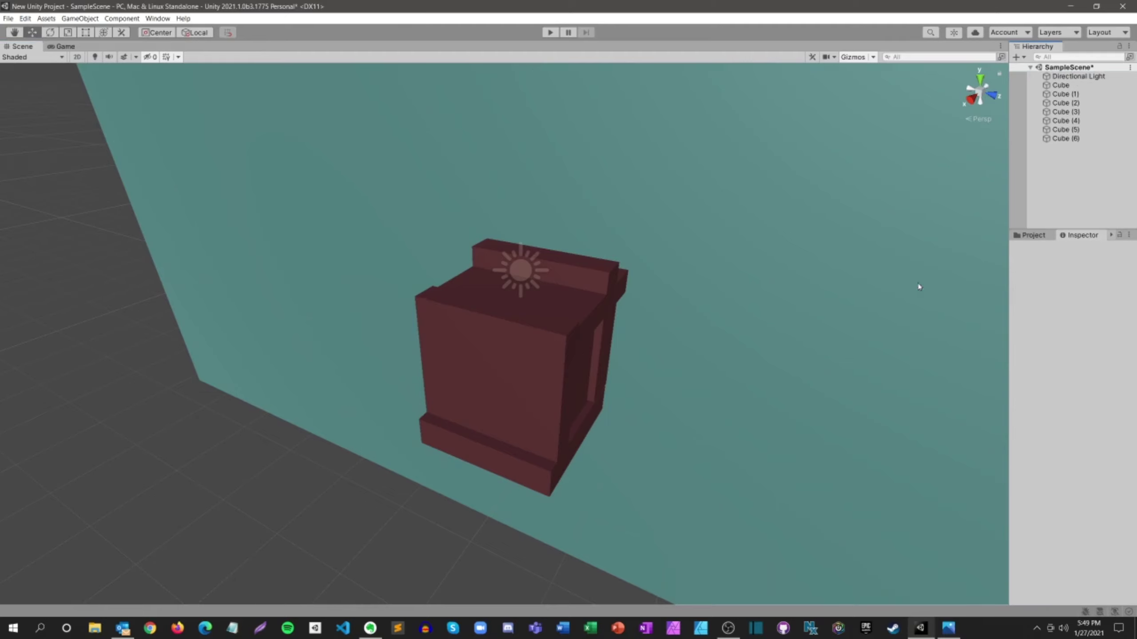
Step: Examine the corners inside the box and bring up the reference picture DE_original_FPS_MOBILE_633x424.jpg in Photos
scroll(788, 417, up, 3)
scroll(788, 416, up, 4)
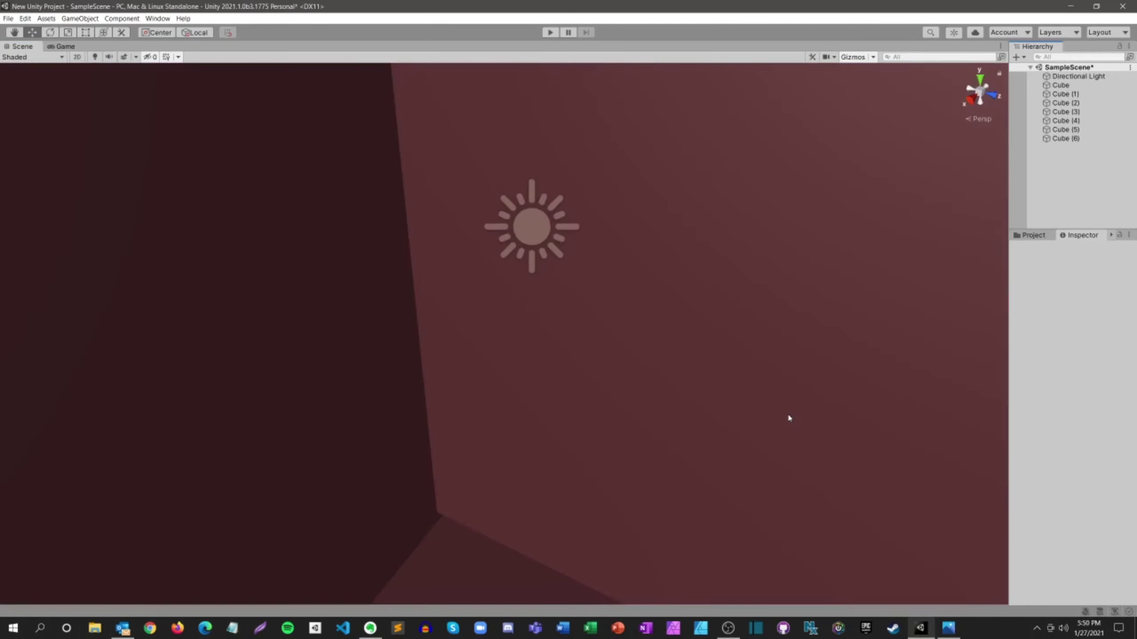
right_drag(611, 407, 850, 396)
right_drag(843, 405, 829, 416)
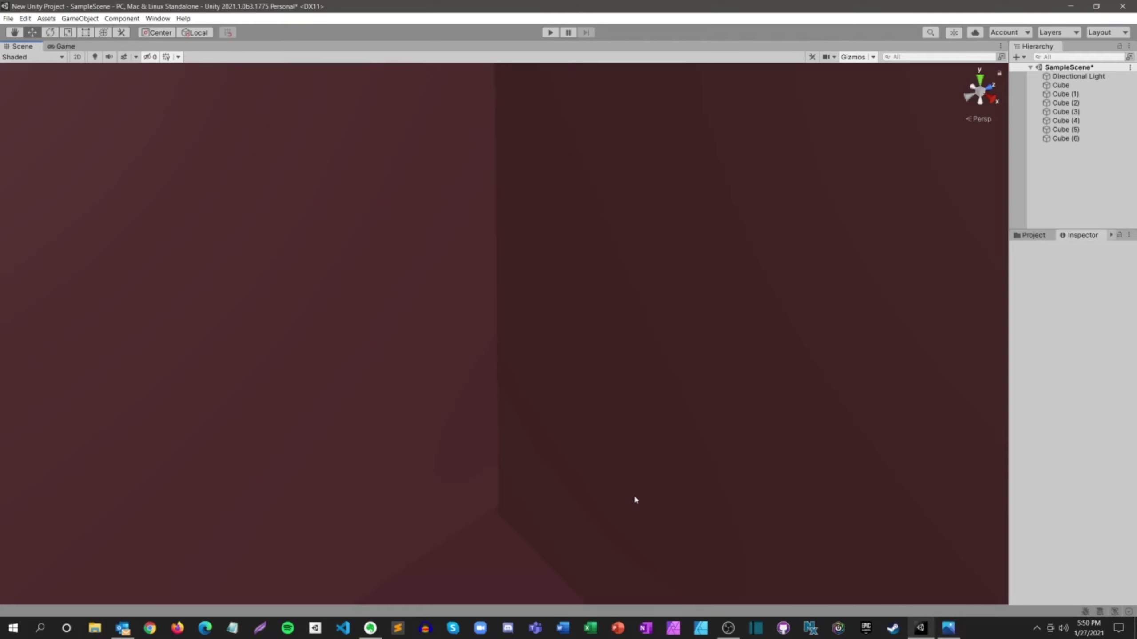
click(952, 630)
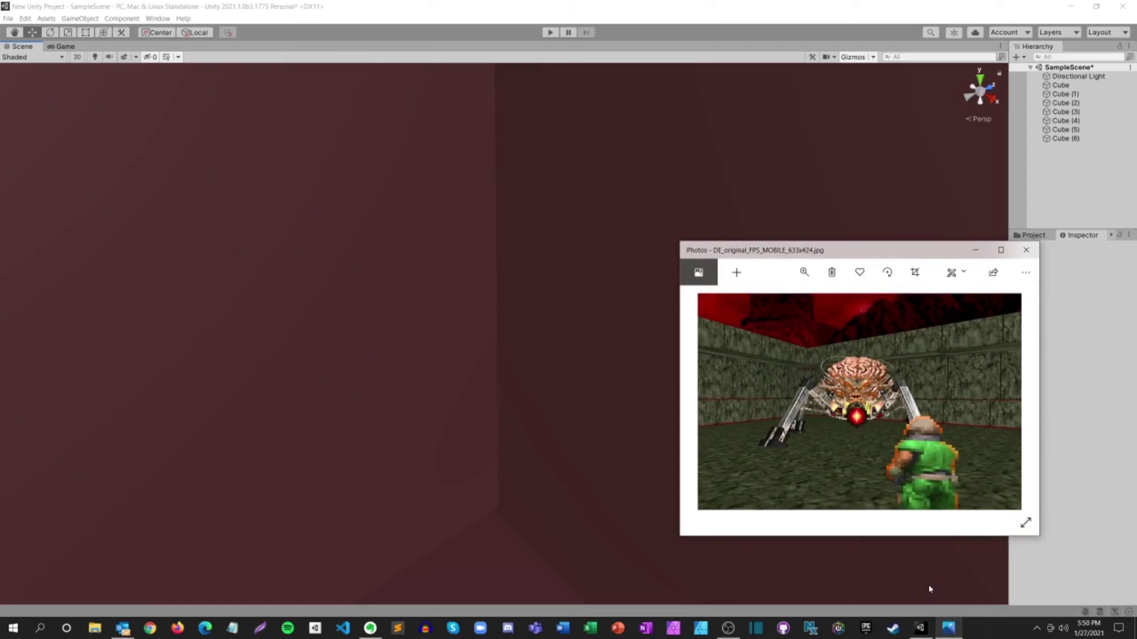